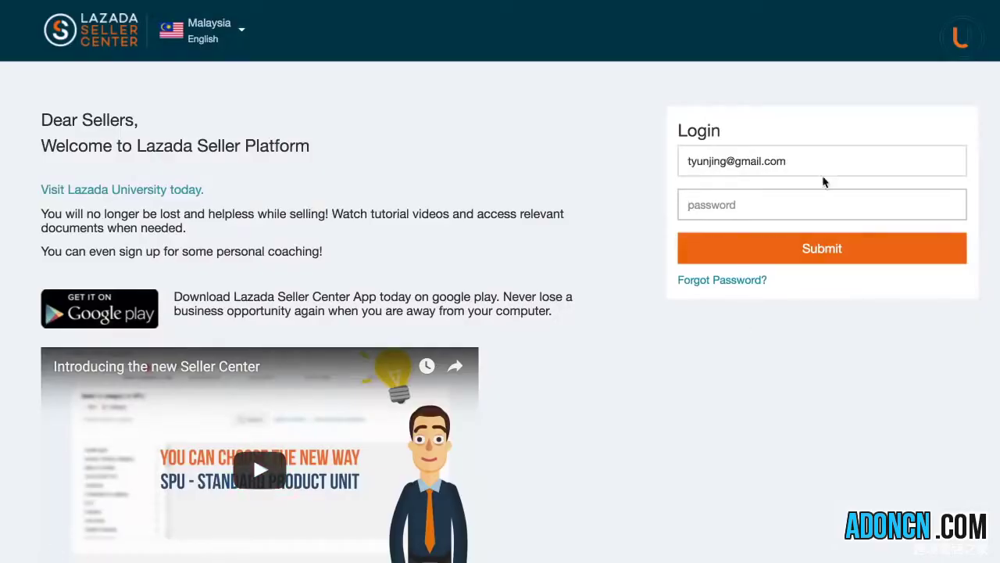
# Enter the account password and log in to the seller account.
pyautogui.click(806, 205)
pyautogui.write('*********')
pyautogui.click(787, 263)
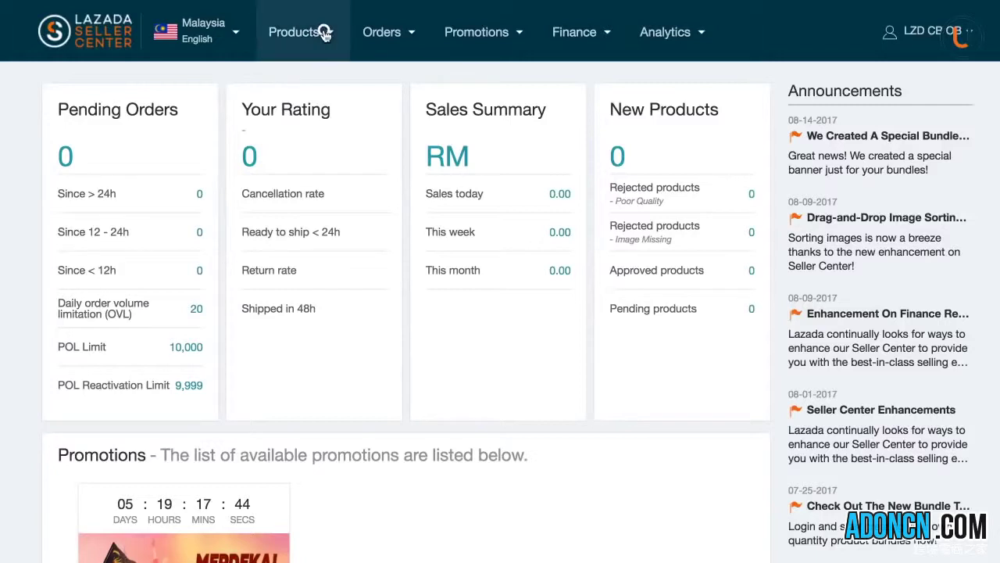
# Start adding a new product, choose the category Cameras > DSLR > Sets and continue to the SPU information.
pyautogui.moveTo(324, 31)
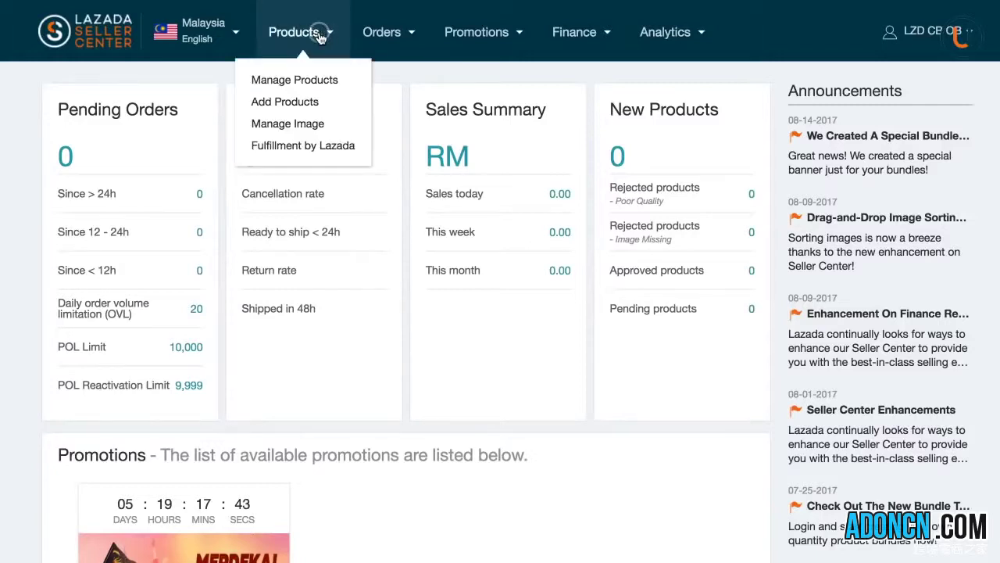
pyautogui.click(302, 102)
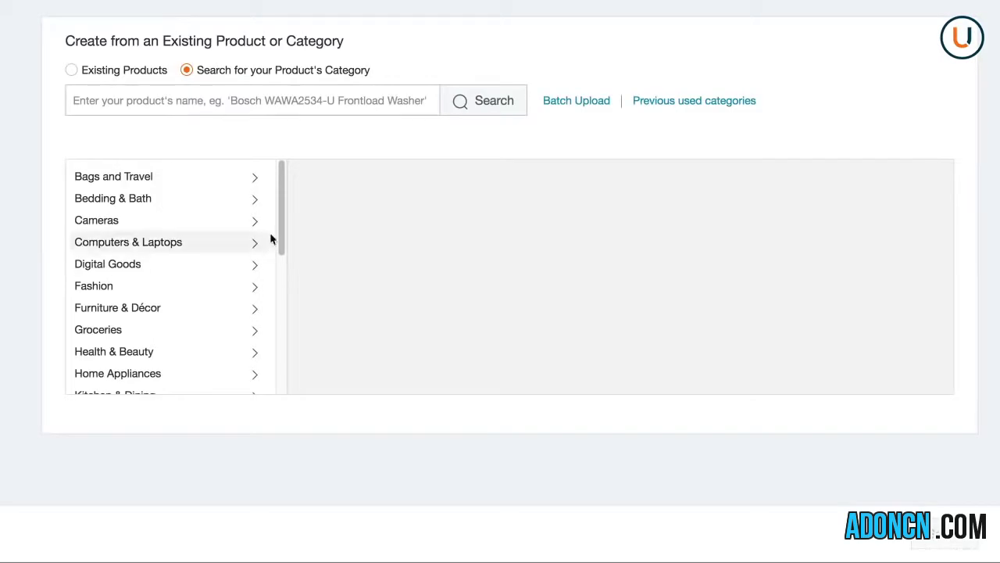
pyautogui.moveTo(284, 212); pyautogui.dragTo(305, 190)
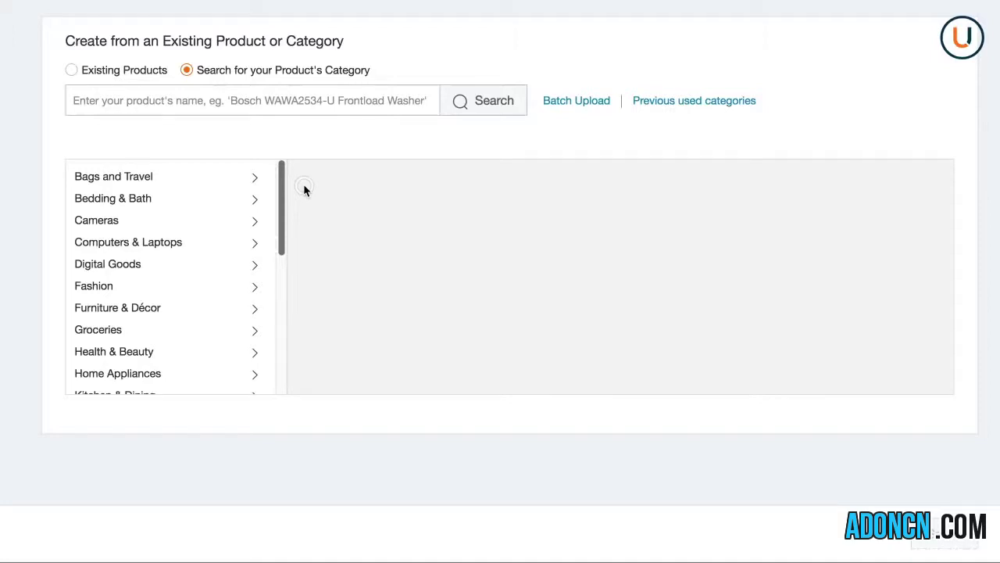
pyautogui.scroll(2, 305, 190)
pyautogui.click(119, 383)
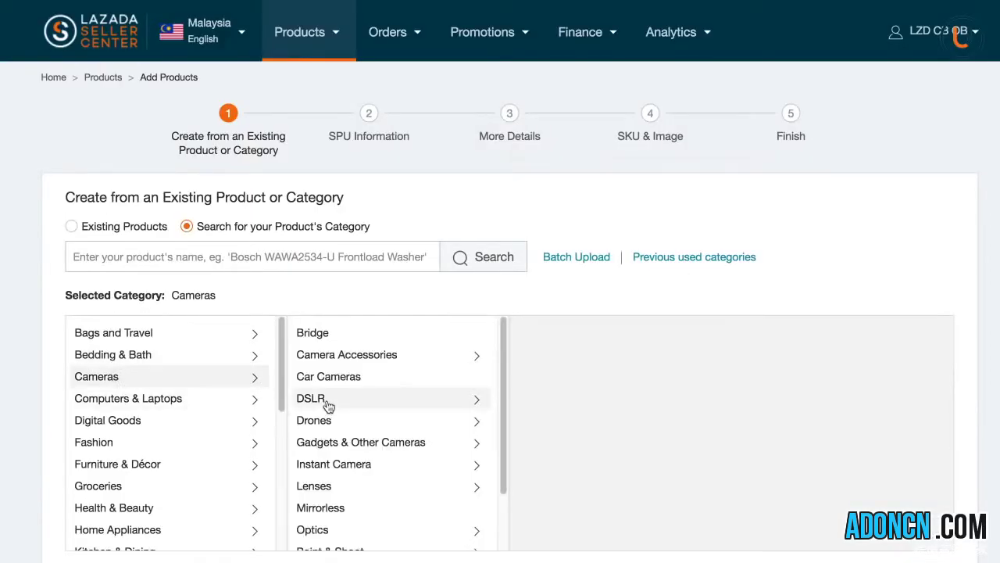
pyautogui.click(323, 401)
pyautogui.scroll(-2, 548, 358)
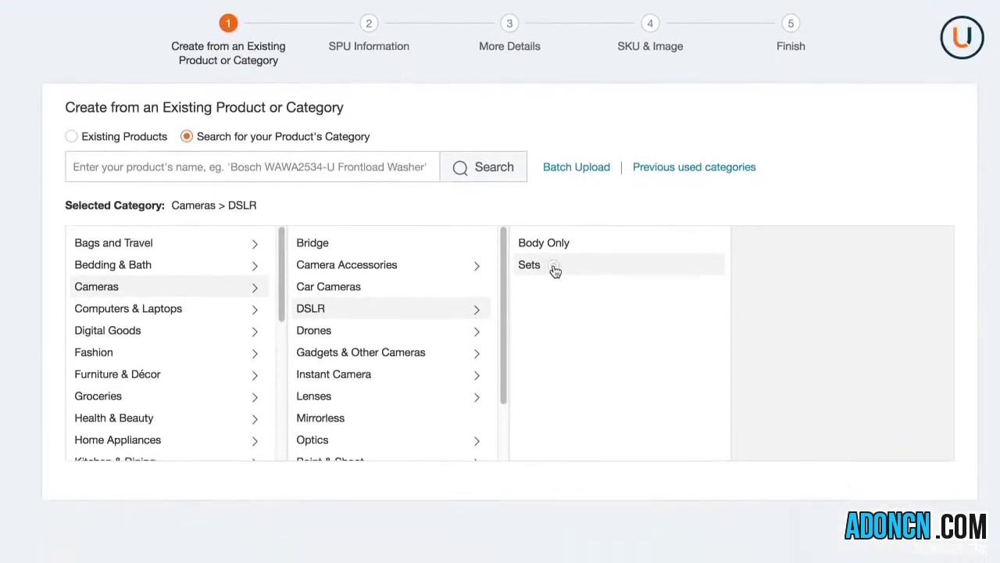
pyautogui.click(551, 355)
pyautogui.click(933, 536)
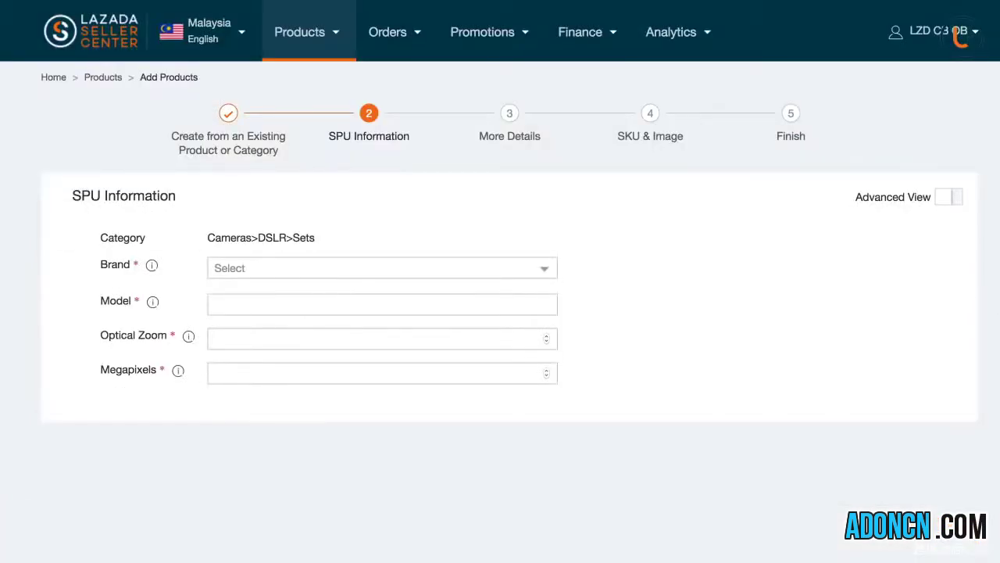
# Turn on Advanced View for the SPU information and look through the additional product fields.
pyautogui.click(951, 198)
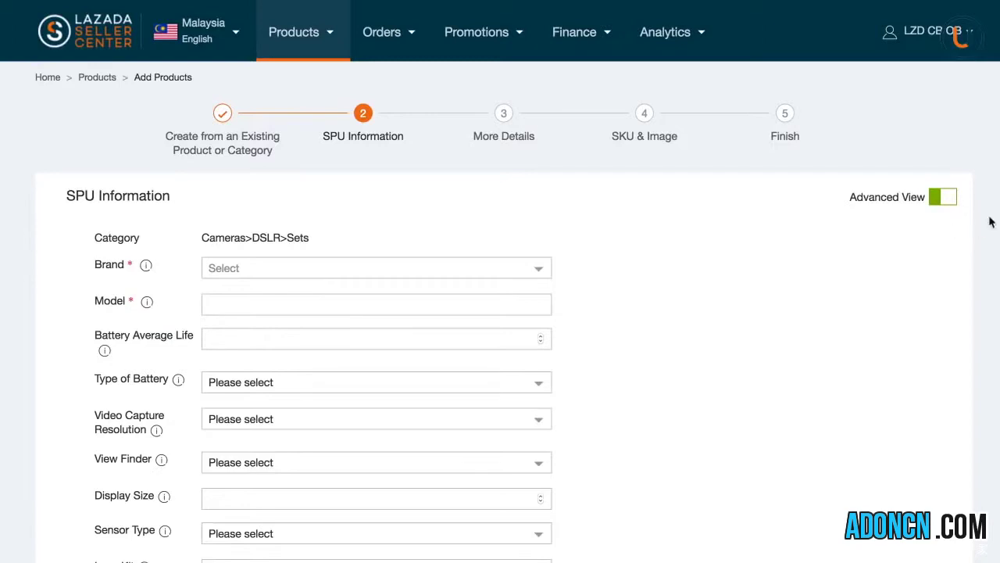
pyautogui.scroll(-1, 962, 39)
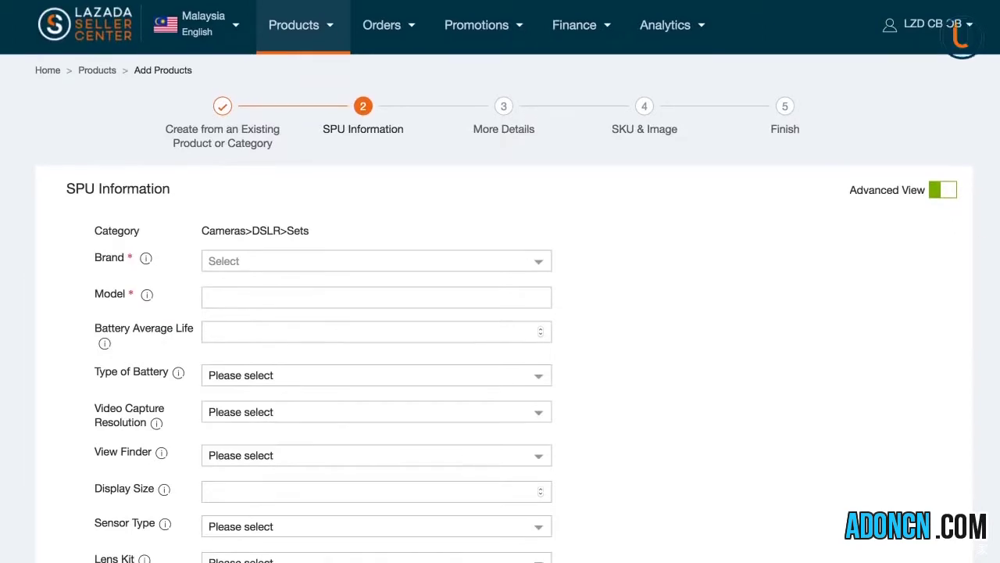
pyautogui.scroll(-2, 500, 281)
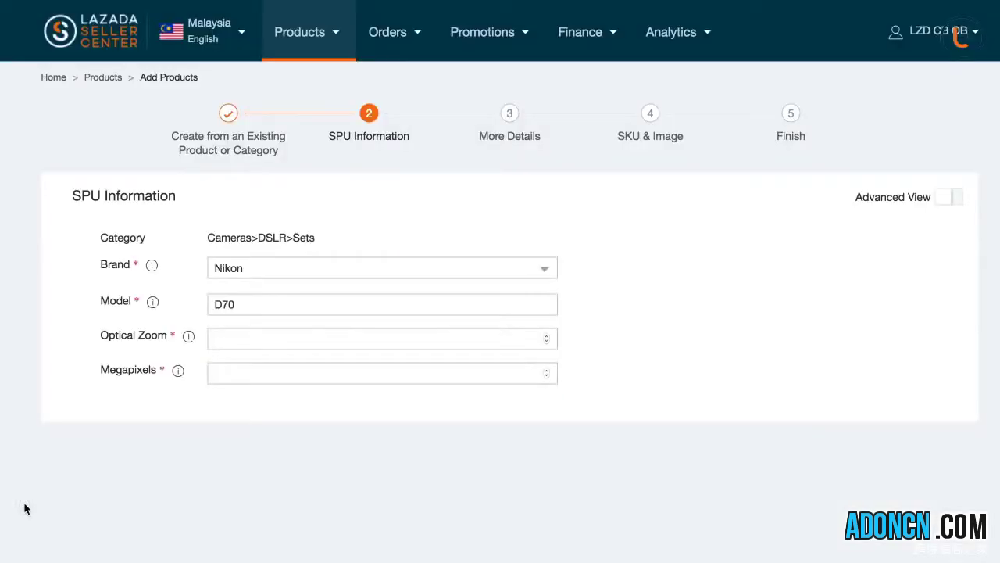
# Set the camera's optical zoom to 55 and its megapixels to 16.
pyautogui.click(231, 339)
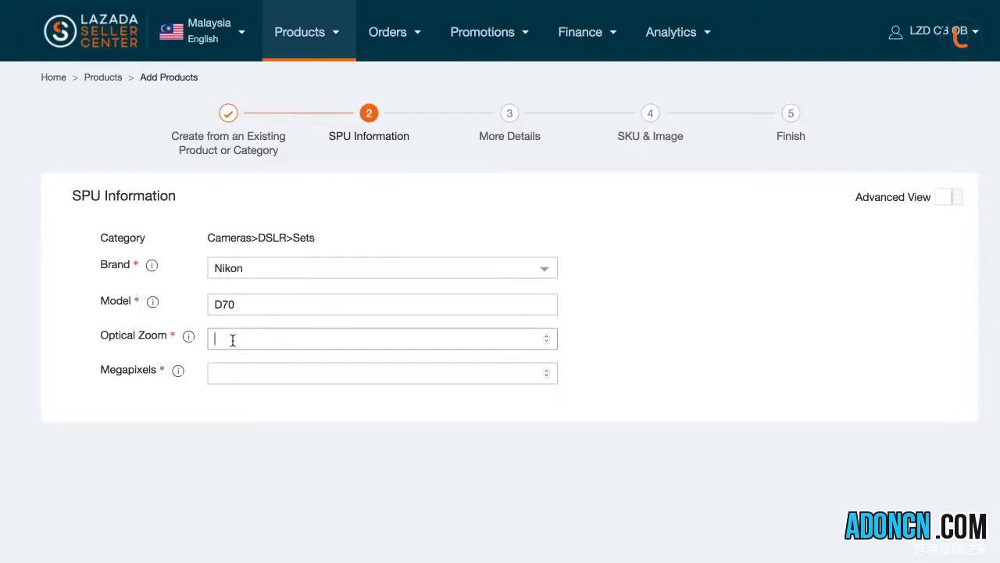
pyautogui.write('55')
pyautogui.click(238, 372)
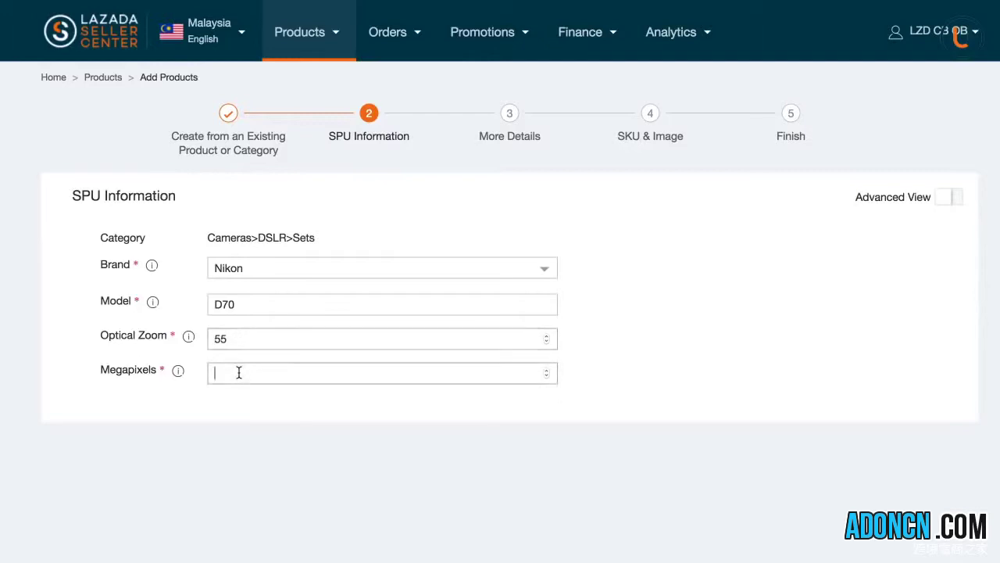
pyautogui.write('16')
pyautogui.scroll(-3, 283, 353)
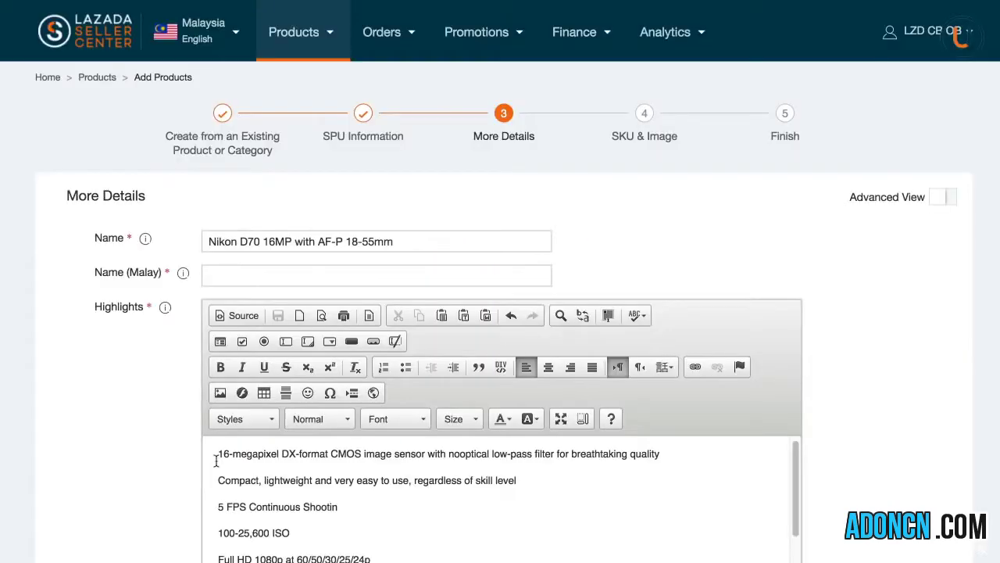
# Format all the Highlights text as a bulleted list and set the warranty type to Local Manufacturer Warranty.
pyautogui.moveTo(216, 461); pyautogui.dragTo(404, 449)
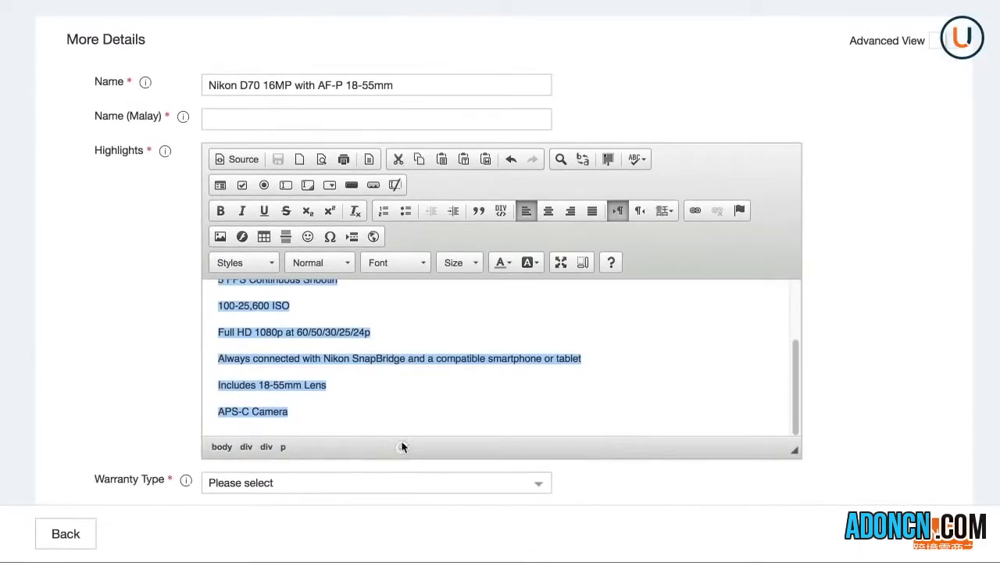
pyautogui.click(406, 213)
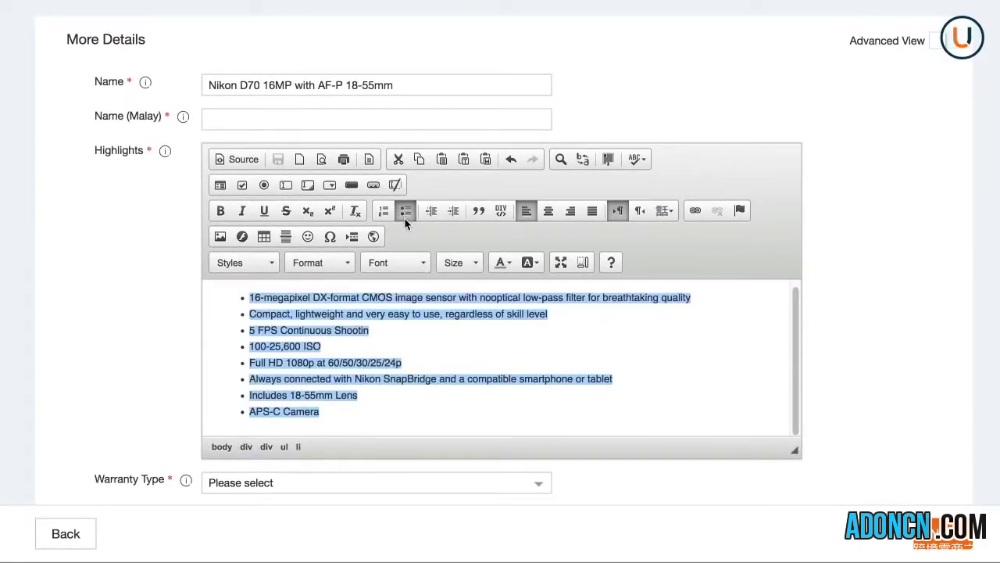
pyautogui.click(326, 333)
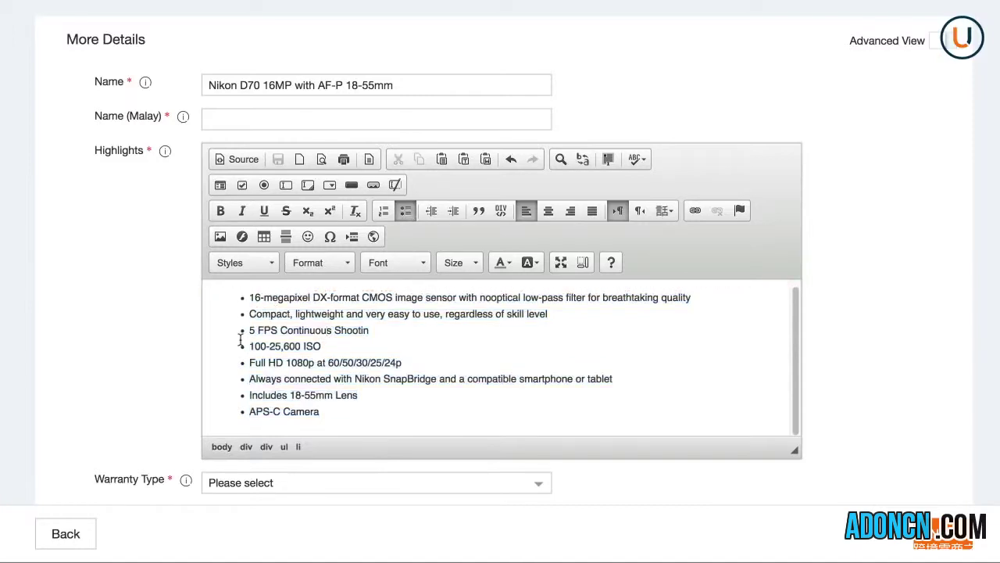
pyautogui.click(541, 485)
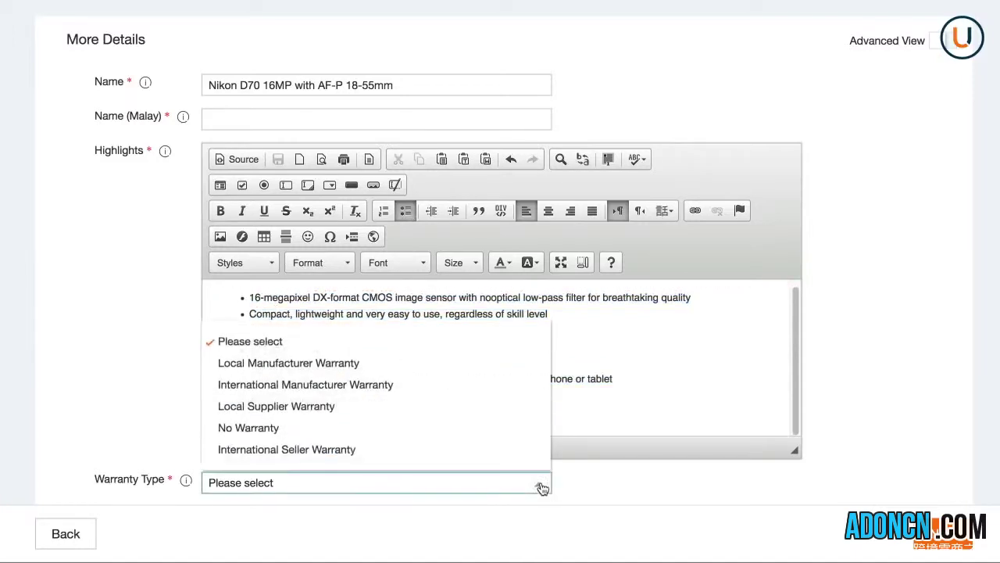
pyautogui.click(282, 365)
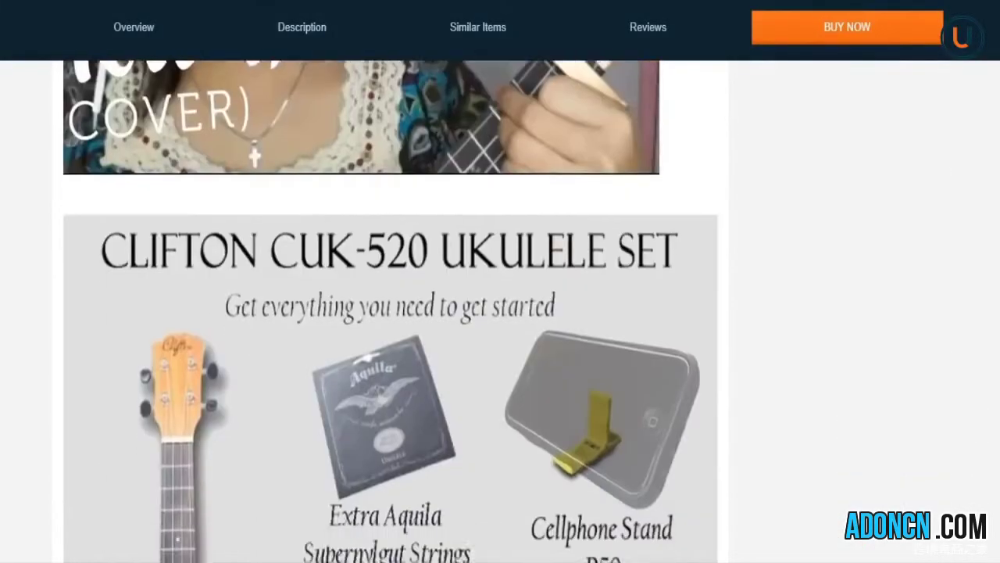
# Examine the images and text in the Clifton ukulele listing's product description as an example.
pyautogui.scroll(-20, 390, 313)
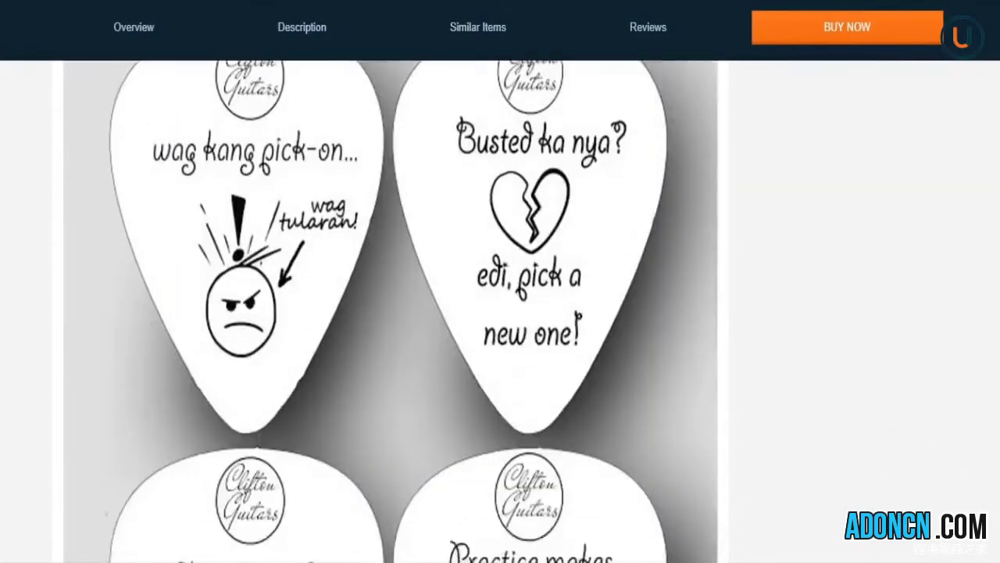
pyautogui.scroll(-20, 391, 312)
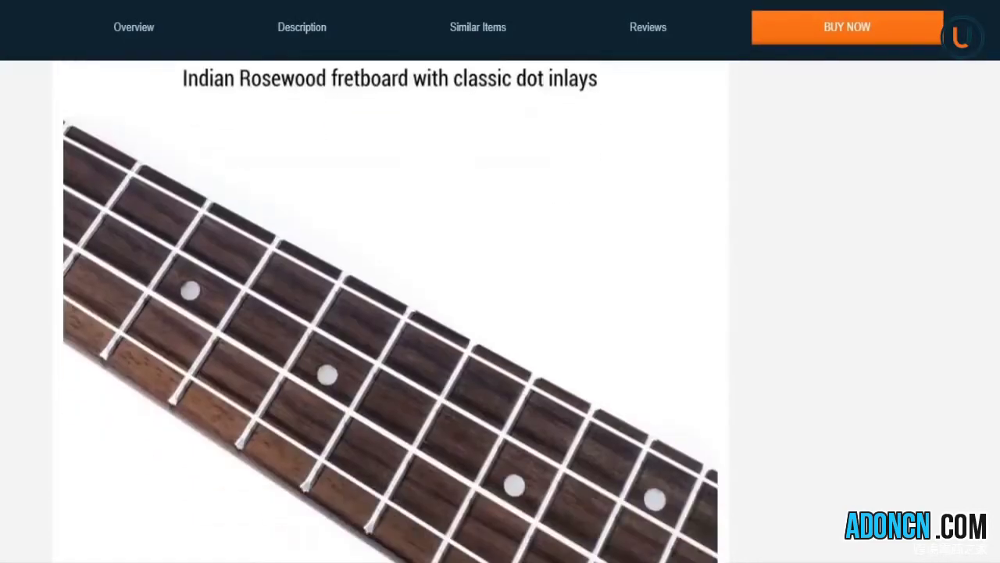
pyautogui.scroll(-20, 391, 312)
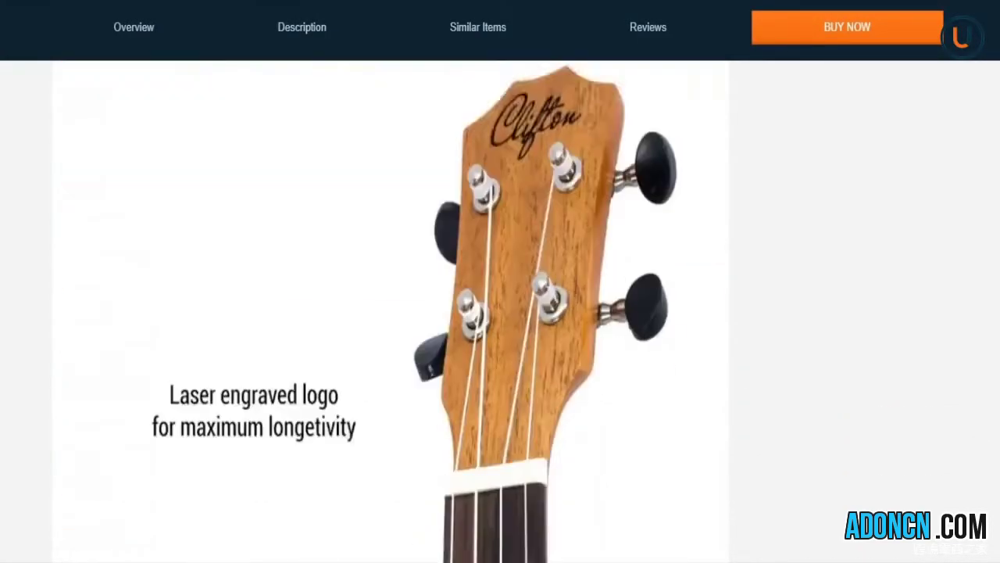
pyautogui.scroll(-20, 391, 313)
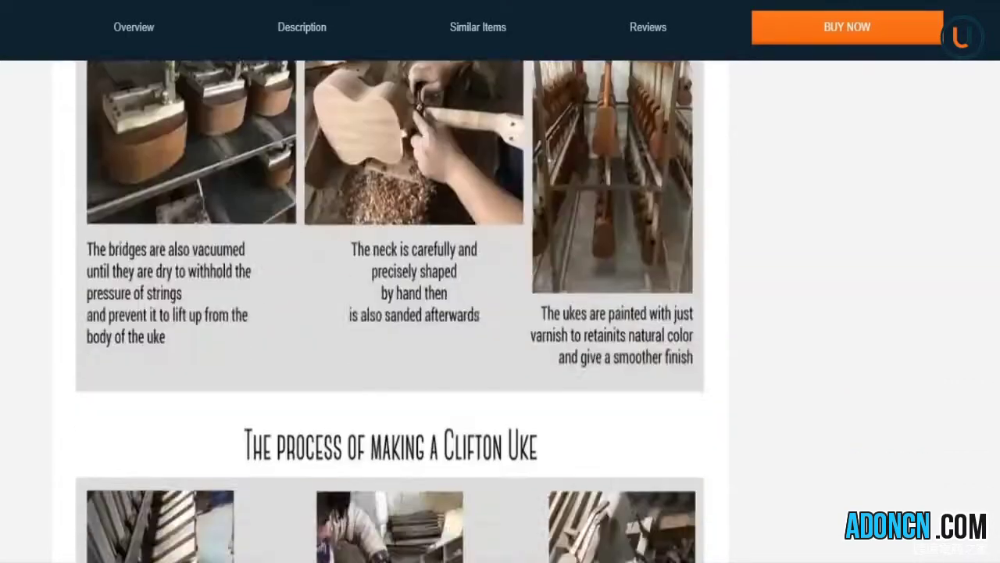
pyautogui.scroll(-10, 391, 313)
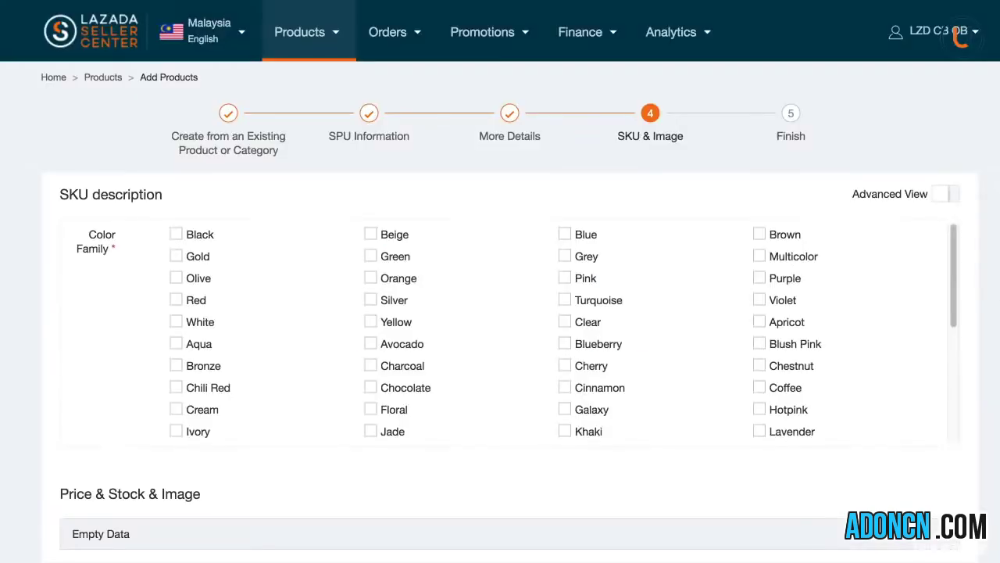
# Select Black and White as the product's color families to create a SKU for each.
pyautogui.scroll(-5, 906, 278)
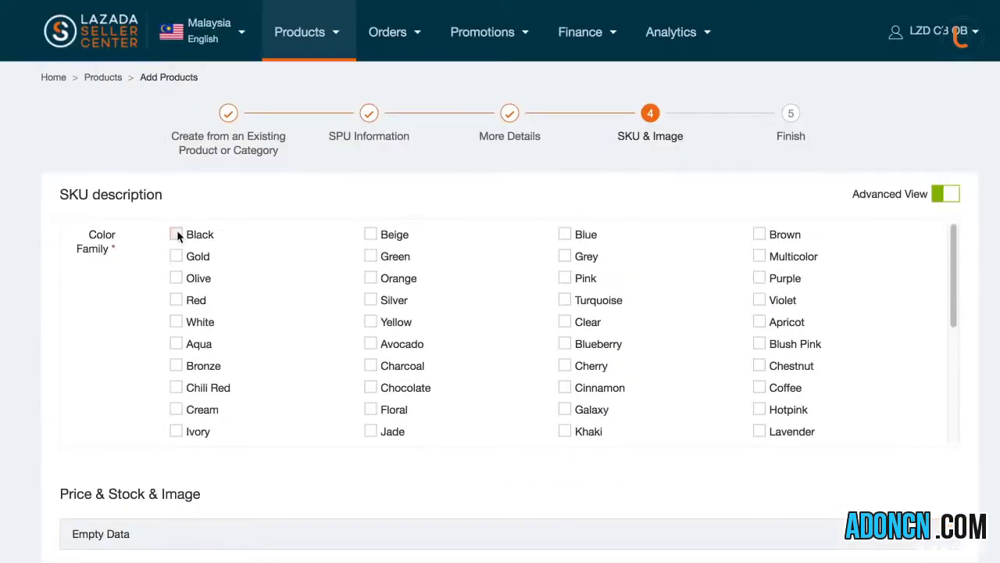
pyautogui.click(172, 233)
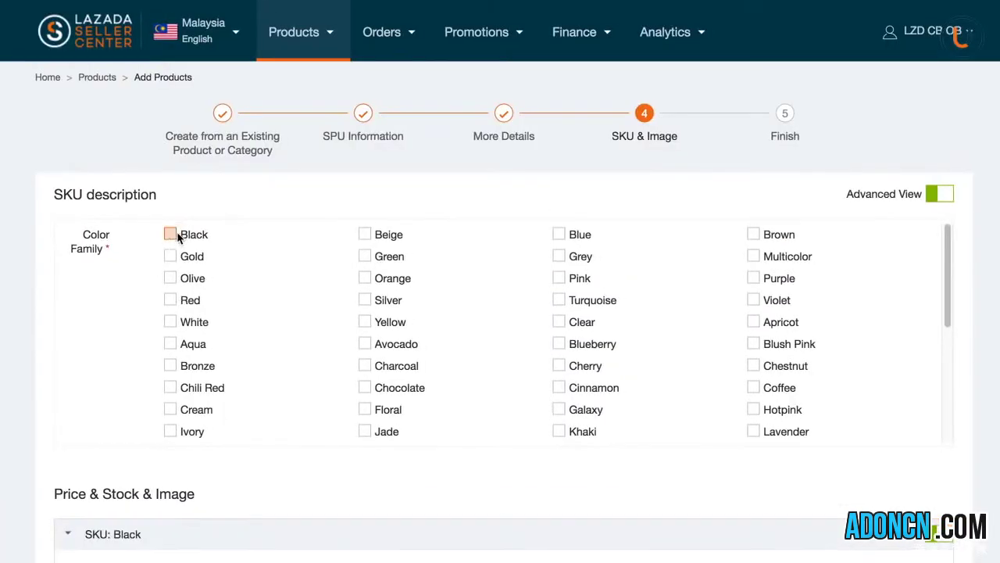
pyautogui.click(170, 322)
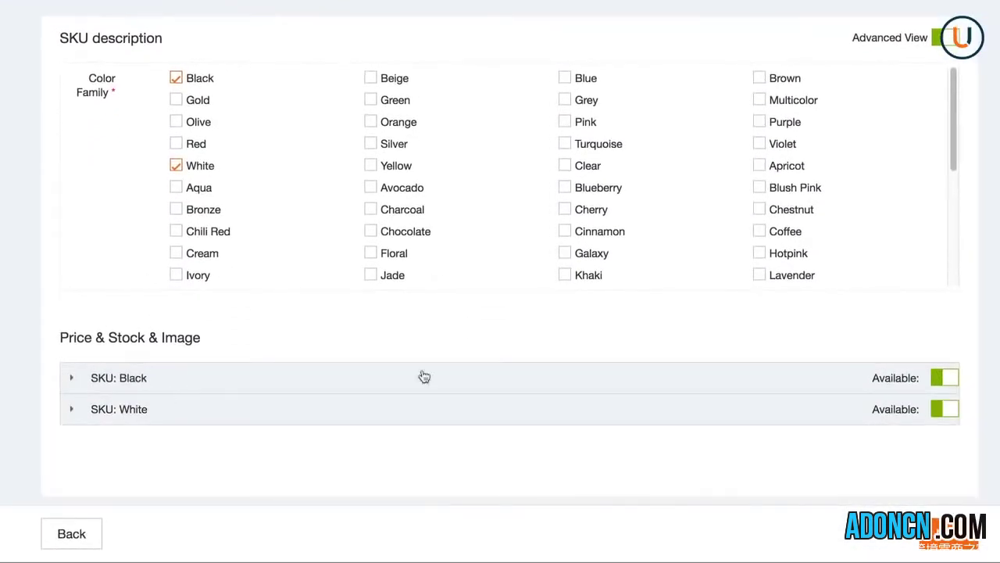
# Switch the availability of the Black and White SKUs off and back on.
pyautogui.click(951, 383)
pyautogui.click(952, 410)
pyautogui.click(952, 410)
pyautogui.click(944, 379)
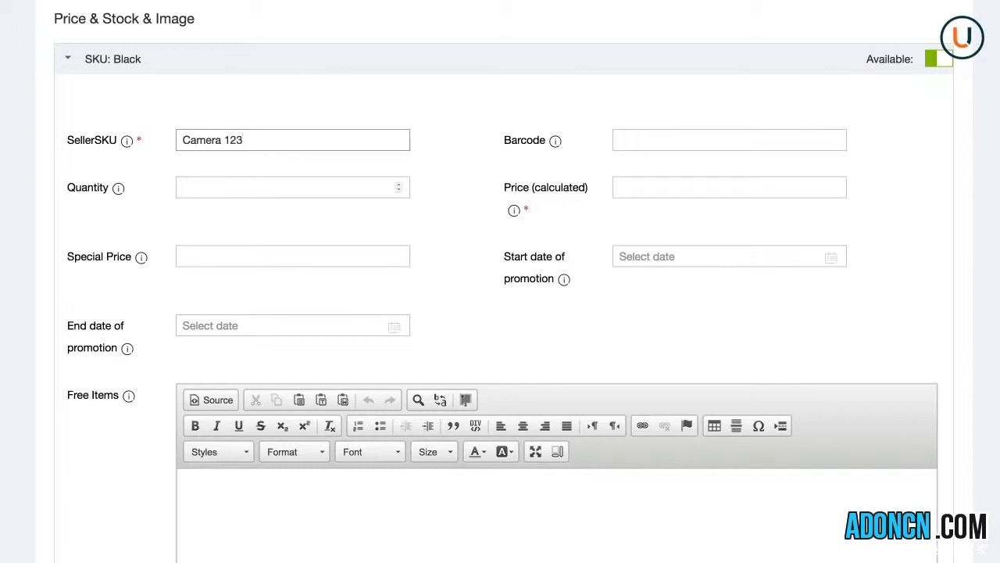
# Set the Black SKU's quantity to 15, price to 2,500 and special price to 2,100.
pyautogui.click(223, 187)
pyautogui.write('15')
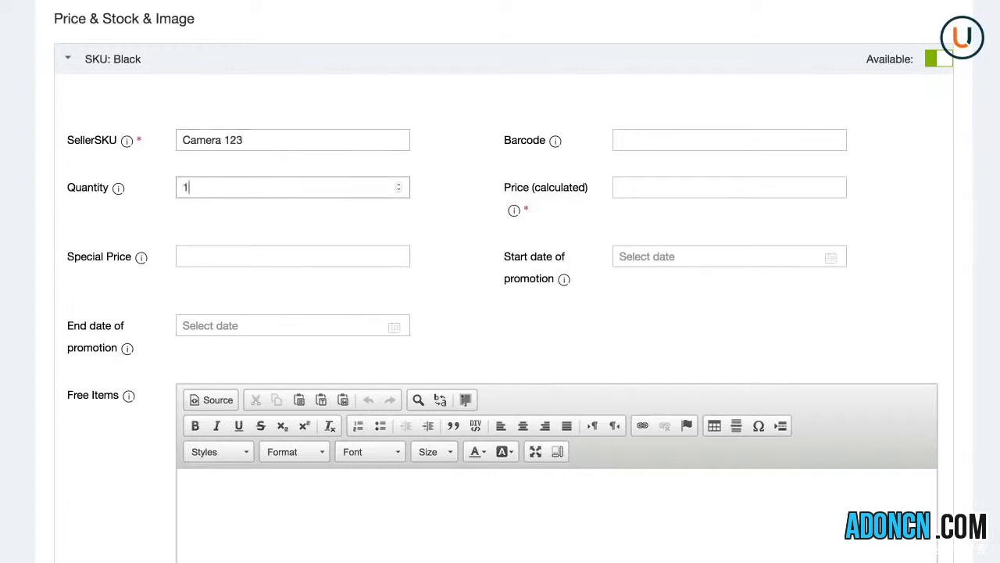
pyautogui.click(656, 192)
pyautogui.write('2,500')
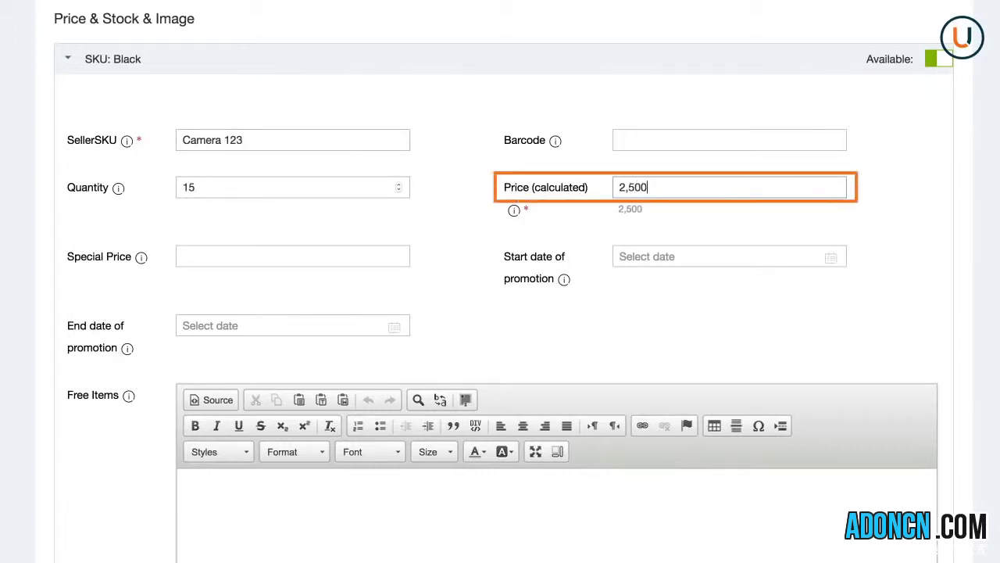
pyautogui.click(270, 257)
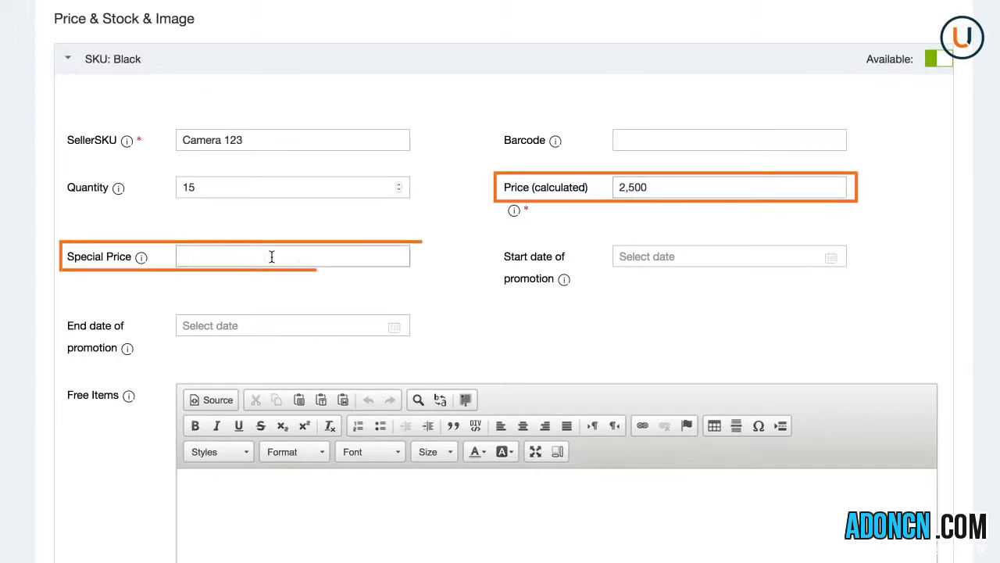
pyautogui.write('2,10')
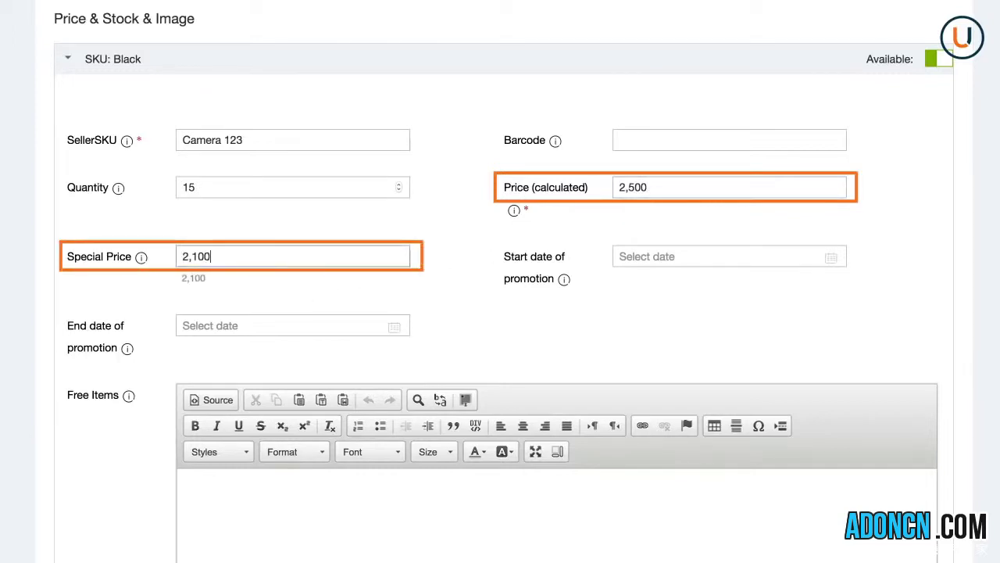
# Set the Black SKU's promotion to start on 15 August 2017 and choose its end date.
pyautogui.click(832, 260)
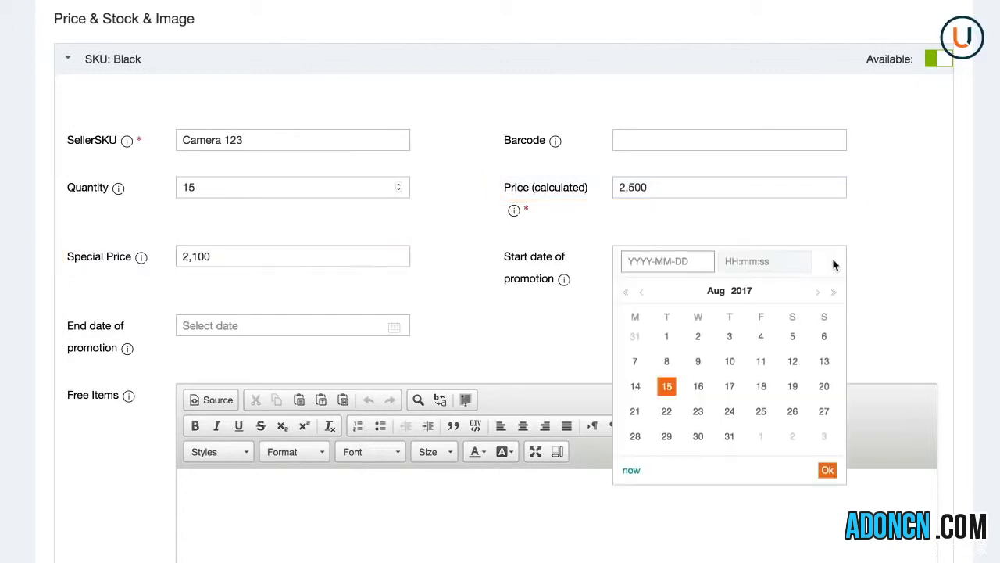
pyautogui.click(668, 390)
pyautogui.click(827, 469)
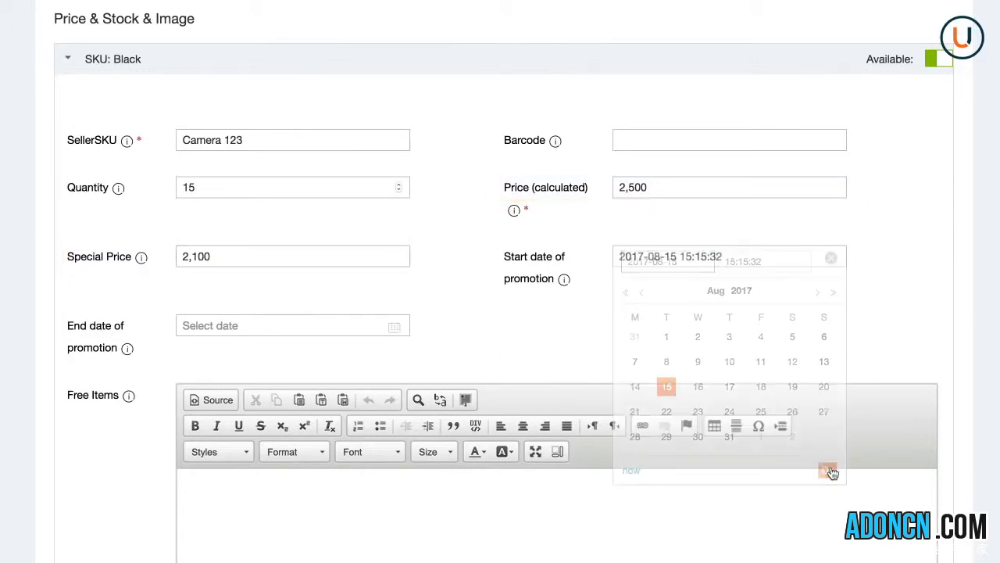
pyautogui.click(398, 334)
pyautogui.click(294, 509)
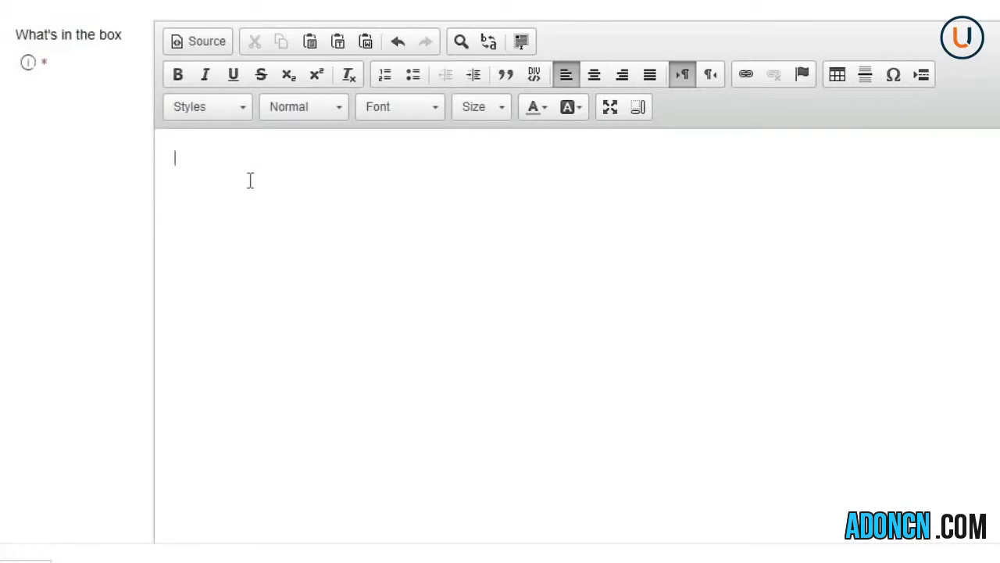
# Enter "1 x Camera" as the Black SKU's box contents.
pyautogui.write('1 x Camera')
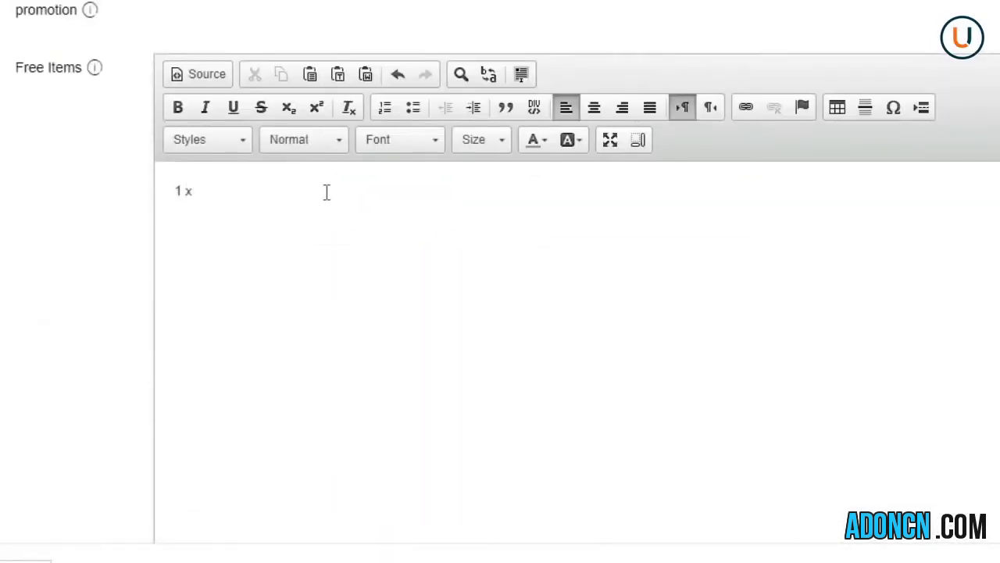
# List "1 x Camera Case" and "1 x Lens Cleaner" as bulleted free items for the Black SKU.
pyautogui.write('Camera Case')
pyautogui.press('Return')
pyautogui.write('1 x')
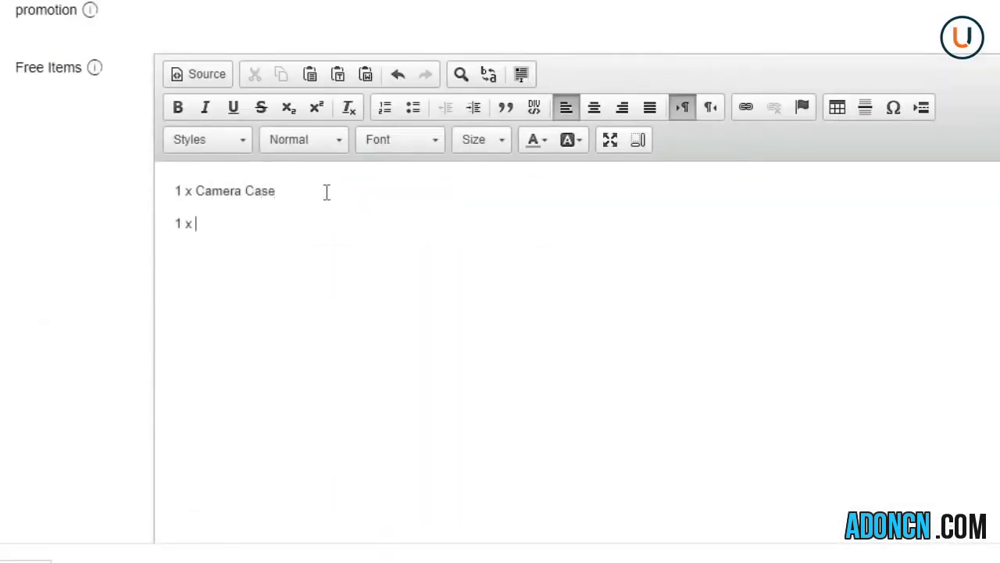
pyautogui.write(' Lens Cleaner')
pyautogui.hotkey('ctrl', 'a')
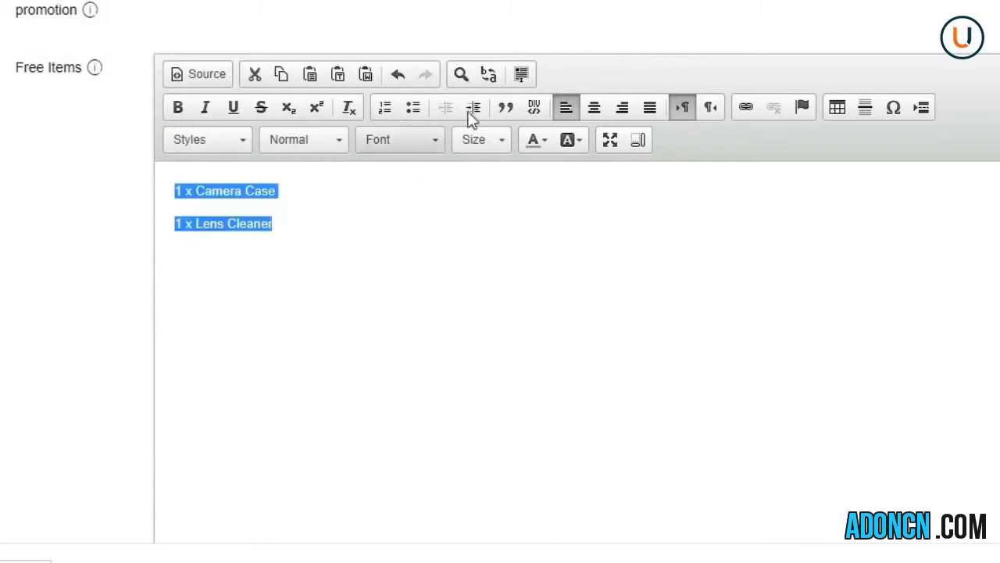
pyautogui.click(412, 107)
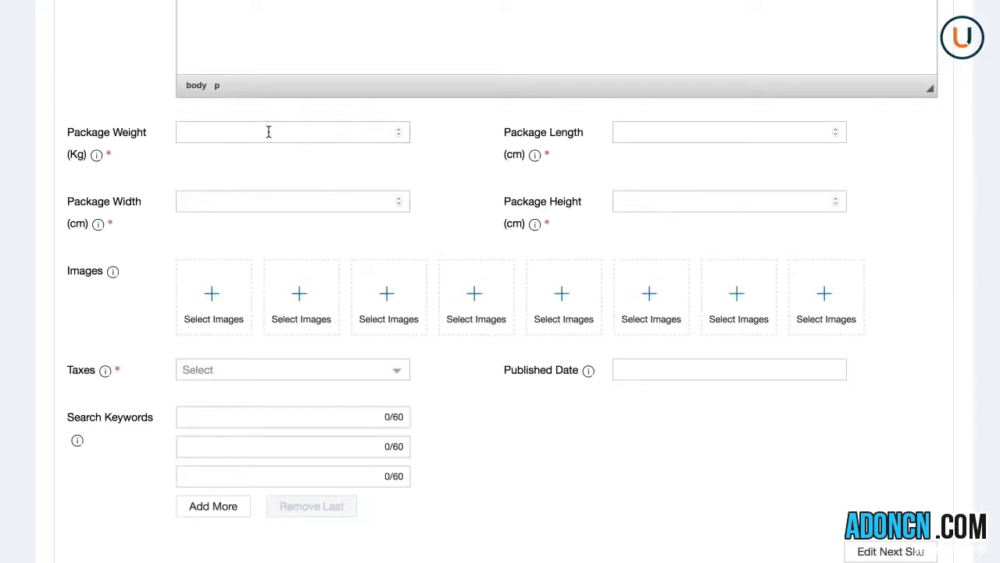
# Set the Black SKU's package weight to 3 kg, length to 25 cm, width to 12 cm and height to 20 cm.
pyautogui.click(268, 132)
pyautogui.write('3')
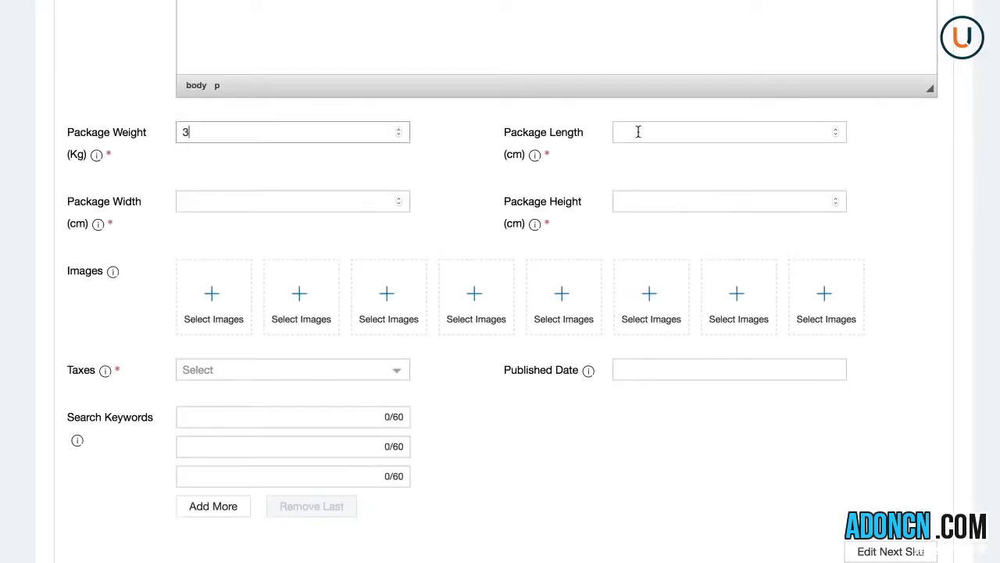
pyautogui.click(638, 132)
pyautogui.write('25')
pyautogui.click(248, 204)
pyautogui.write('12')
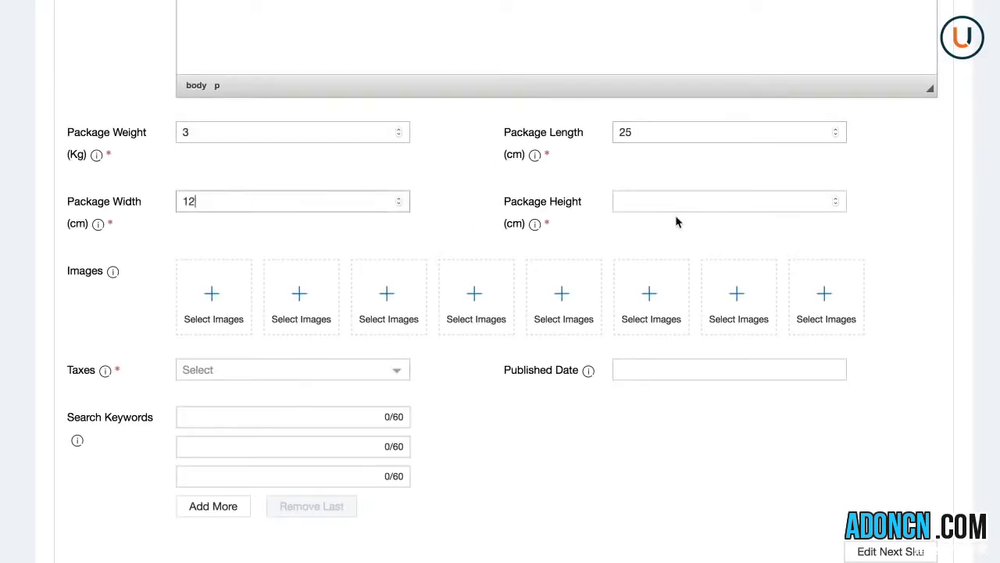
pyautogui.click(727, 205)
pyautogui.write('20')
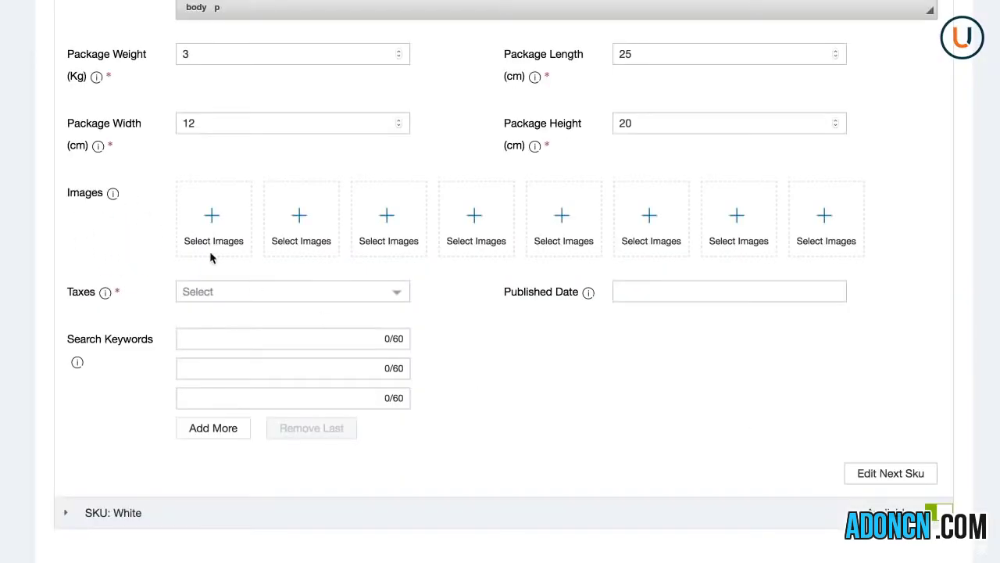
# Upload nikon_d70.png as the Black SKU's first image, zoomed so the whole camera fills the frame, and save it.
pyautogui.click(212, 237)
pyautogui.click(475, 12)
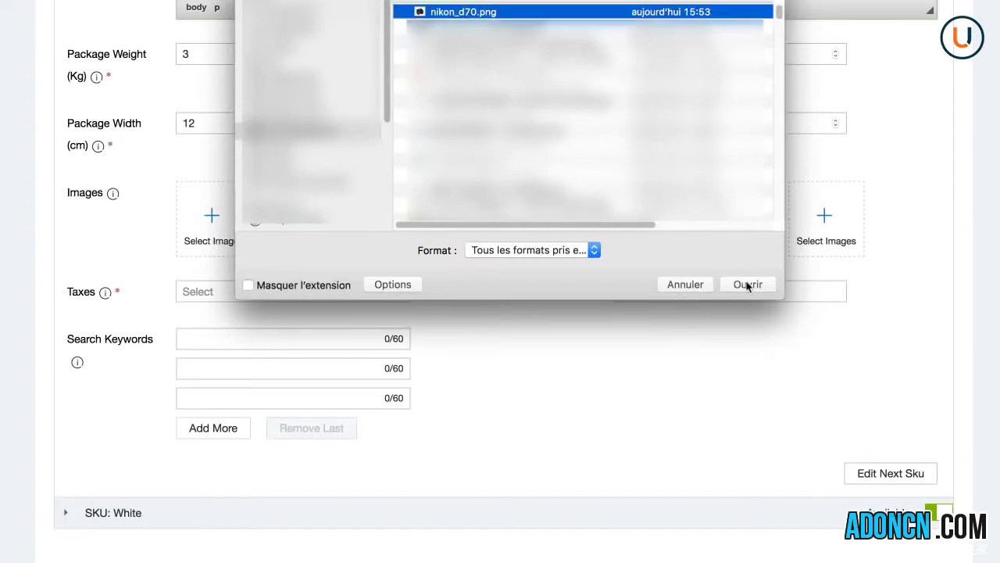
pyautogui.click(748, 286)
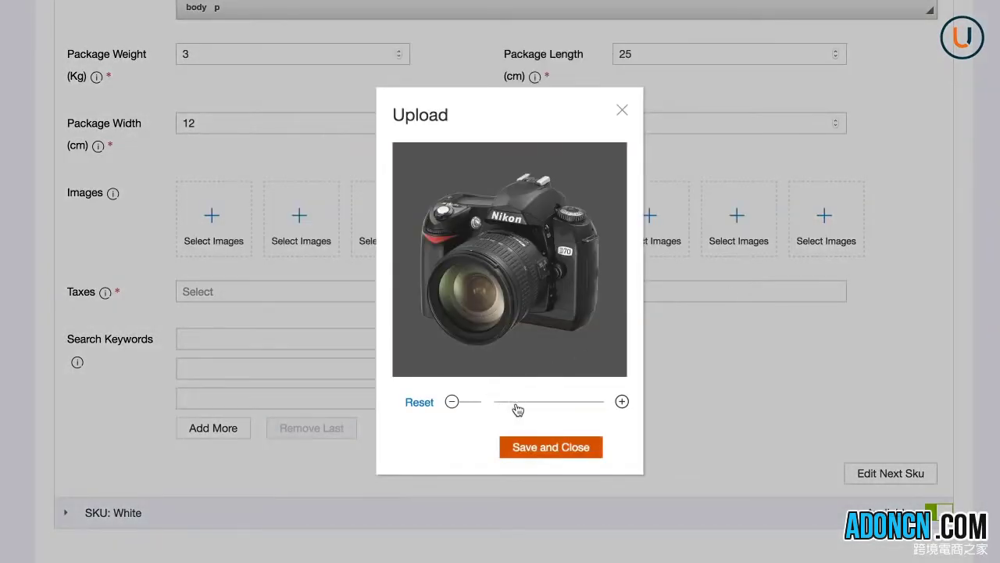
pyautogui.moveTo(486, 405); pyautogui.dragTo(514, 404)
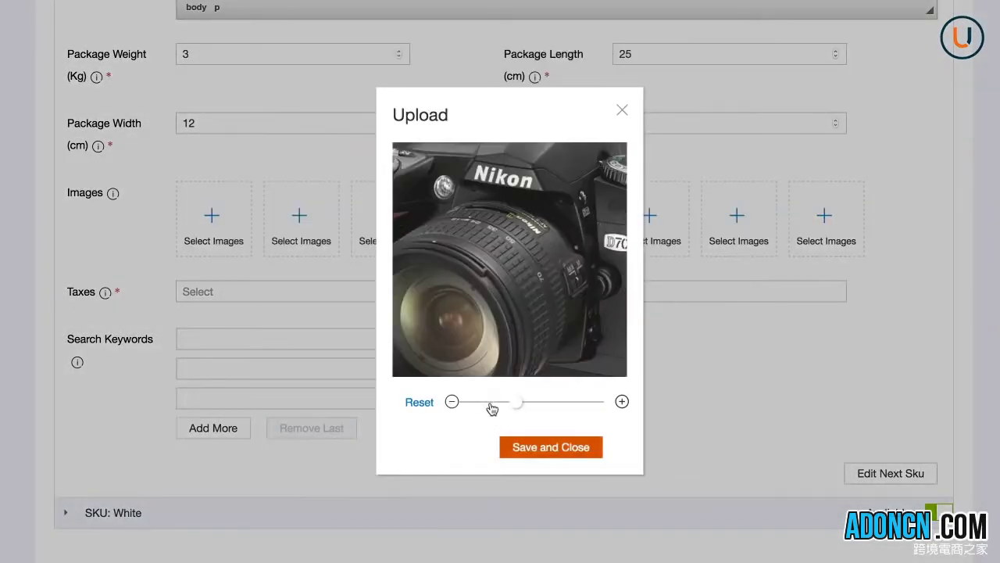
pyautogui.click(492, 406)
pyautogui.click(530, 448)
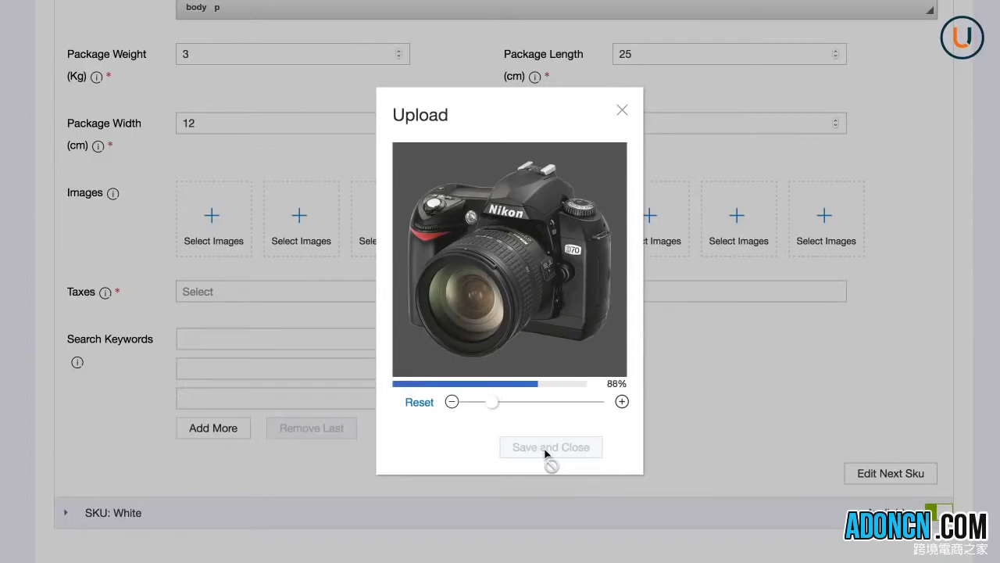
pyautogui.click(547, 448)
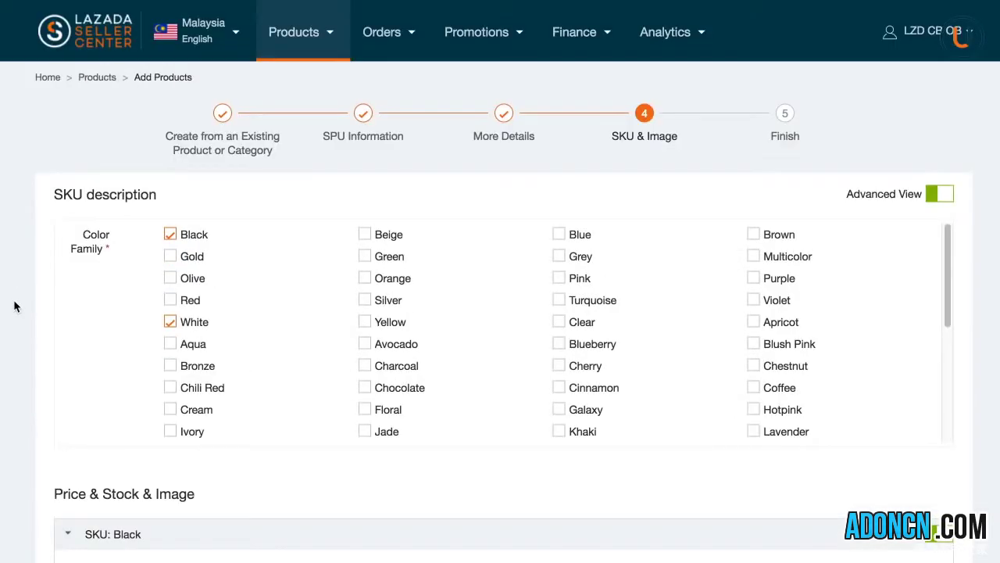
# Copy the Black SKU's information to the White SKU, with SellerSKU "Camera 1234" and quantity 13.
pyautogui.scroll(-8, 14, 306)
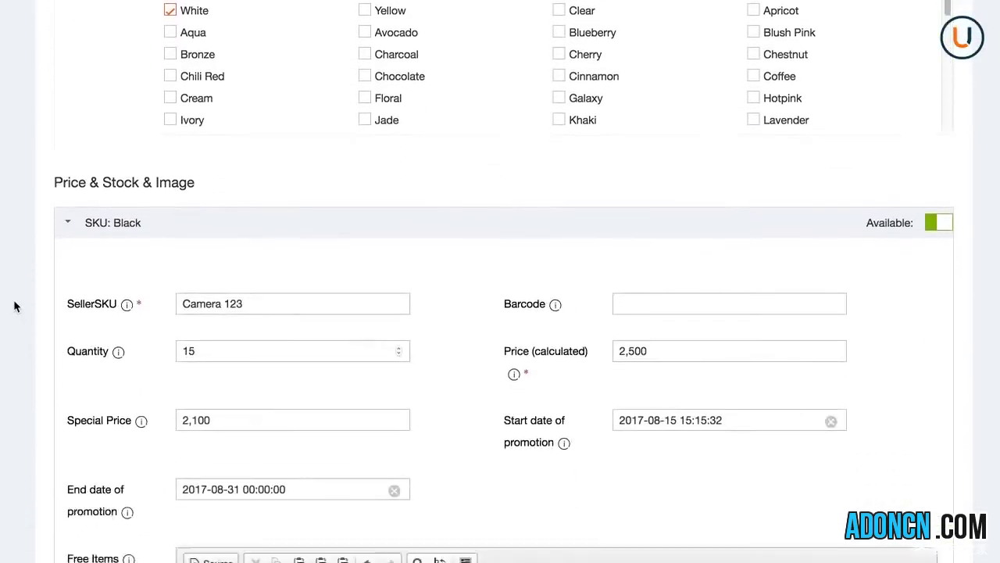
pyautogui.scroll(-10, 14, 306)
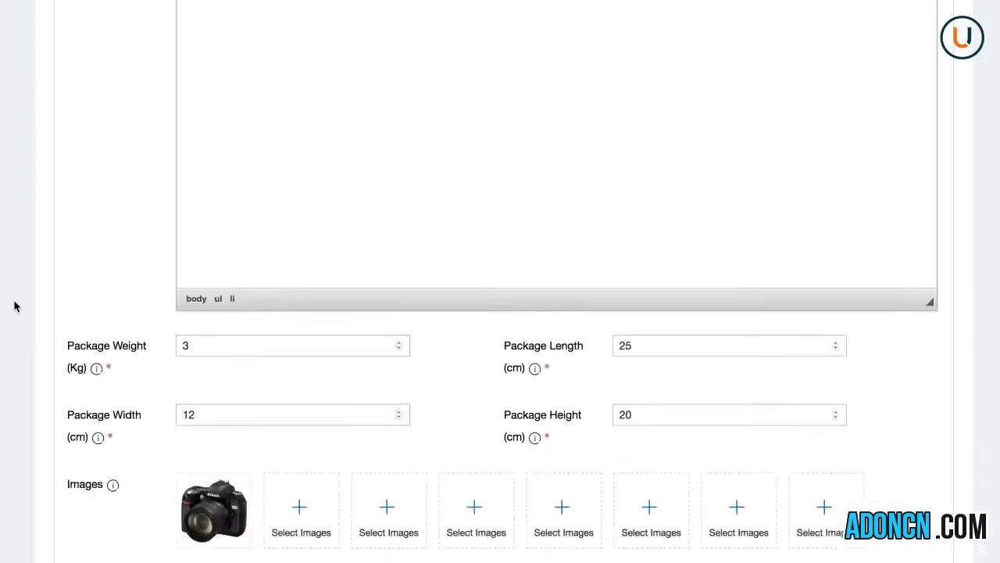
pyautogui.scroll(-2, 14, 272)
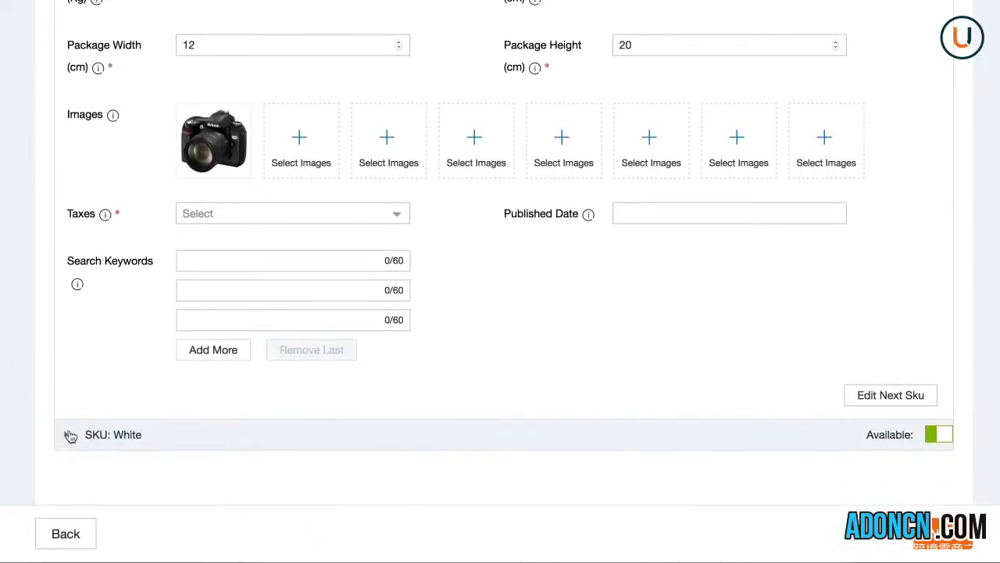
pyautogui.click(191, 439)
pyautogui.scroll(-1, 190, 434)
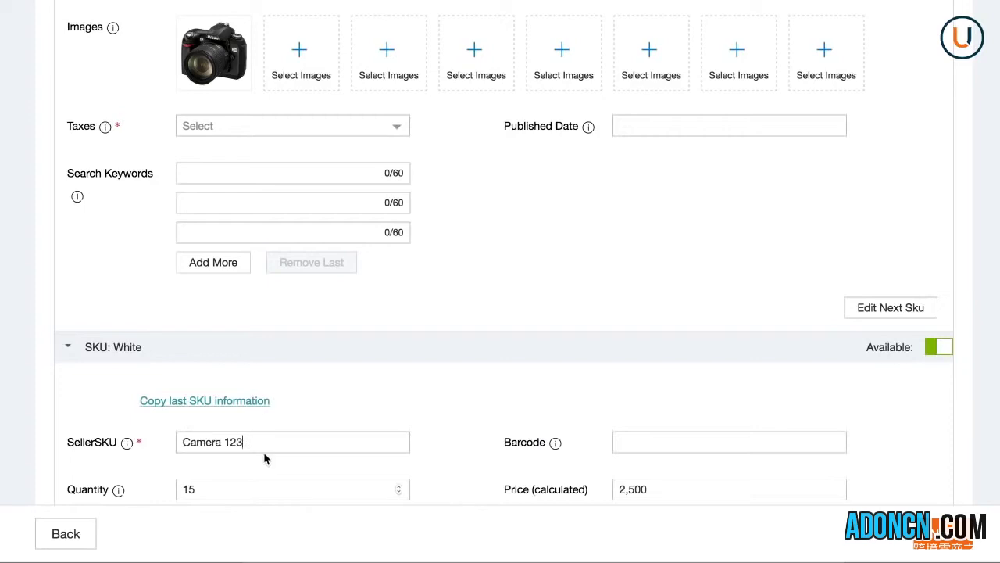
pyautogui.write('4')
pyautogui.scroll(-2, 326, 414)
pyautogui.click(209, 415)
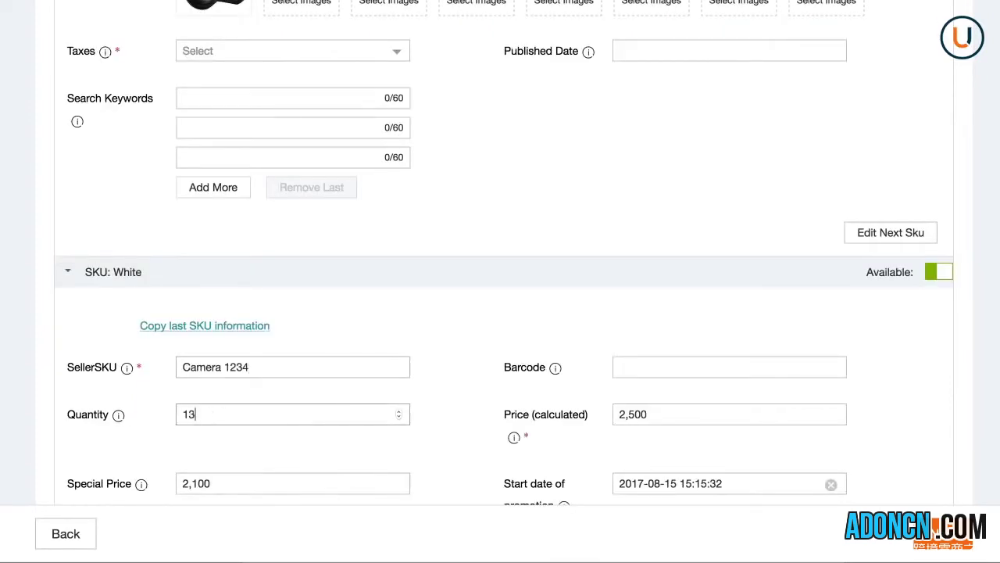
# Replace the White SKU's copied image with the white Nikon camera photo, adjusting its zoom to fit the frame.
pyautogui.scroll(-15, 264, 404)
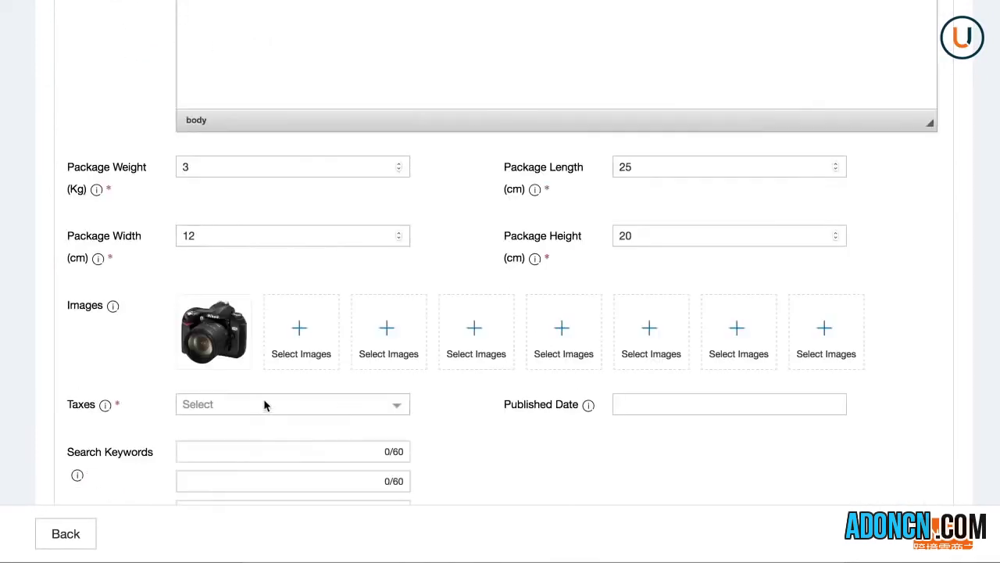
pyautogui.click(238, 361)
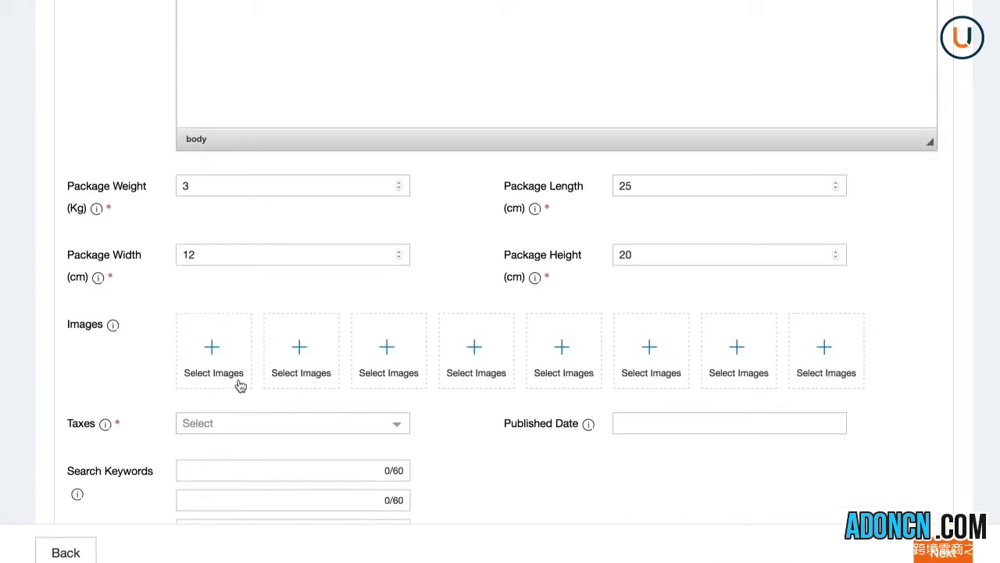
pyautogui.click(241, 386)
pyautogui.doubleClick(438, 20)
pyautogui.moveTo(518, 422); pyautogui.dragTo(493, 420)
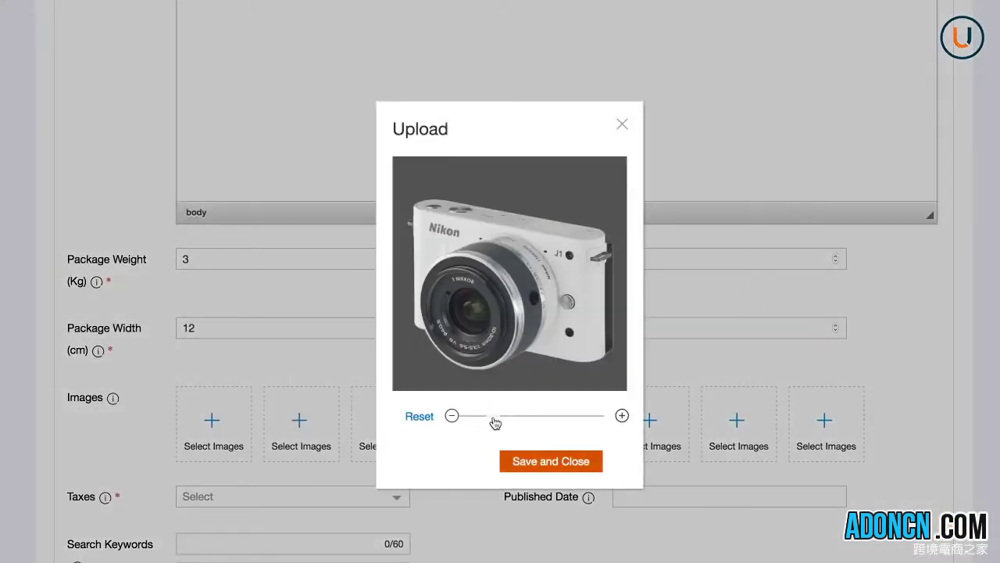
pyautogui.click(545, 462)
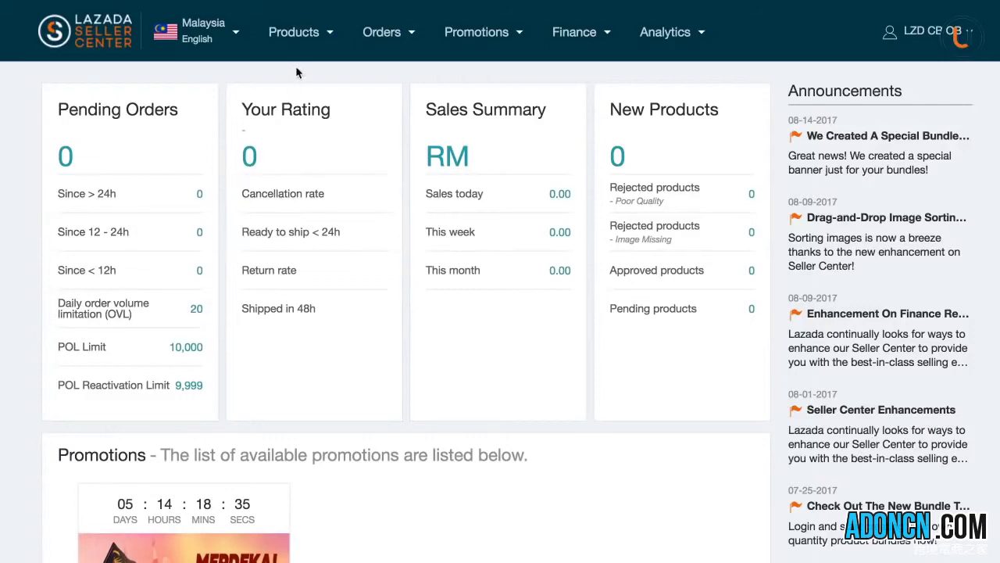
# Start adding another product based on an existing product and search the existing products for "apple".
pyautogui.moveTo(314, 37)
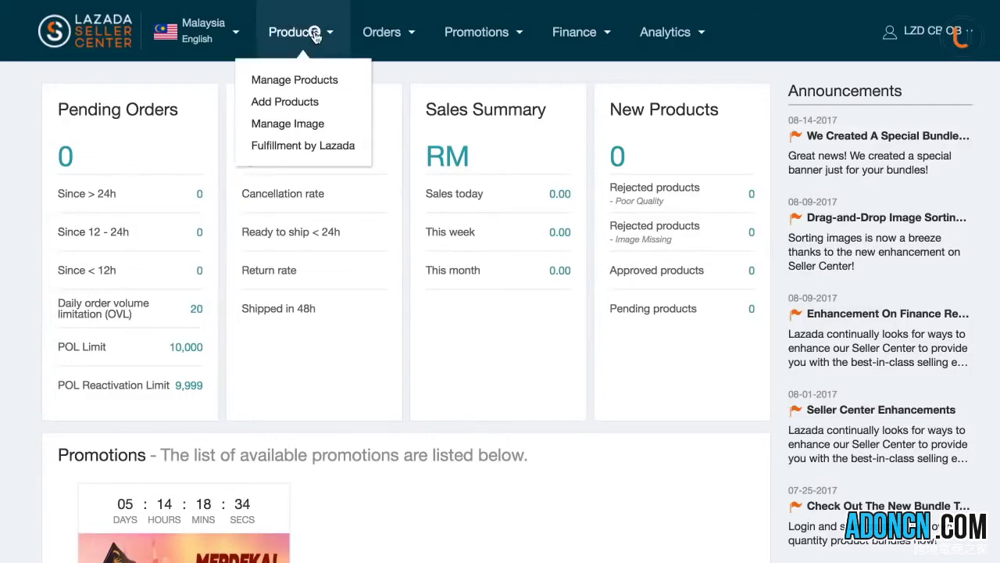
pyautogui.click(305, 101)
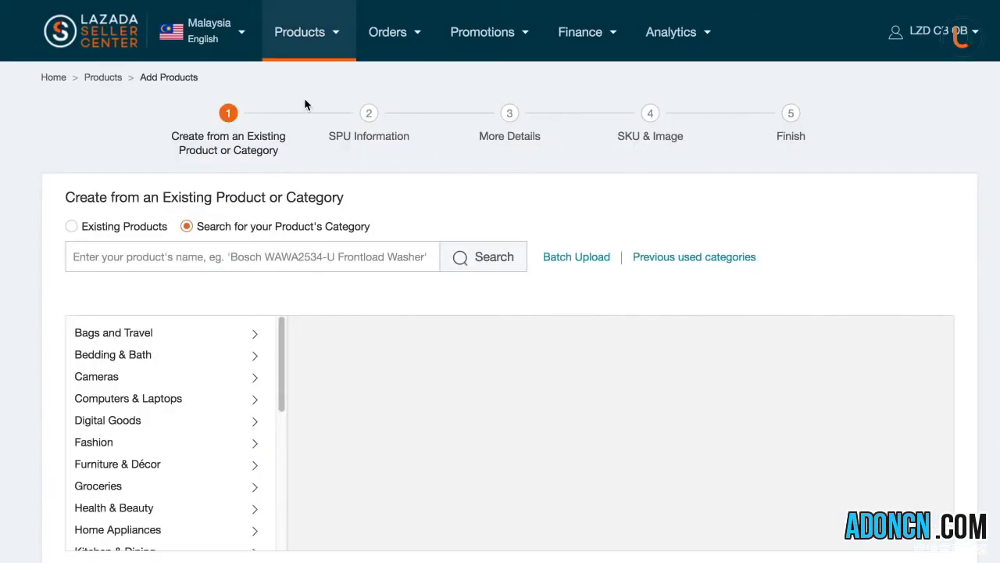
pyautogui.click(71, 227)
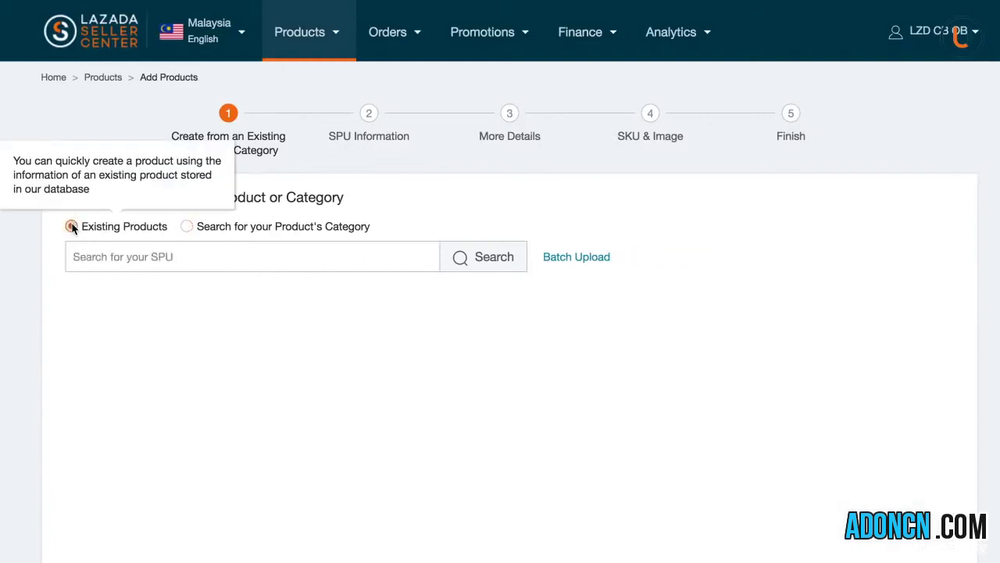
pyautogui.click(133, 262)
pyautogui.write('apple')
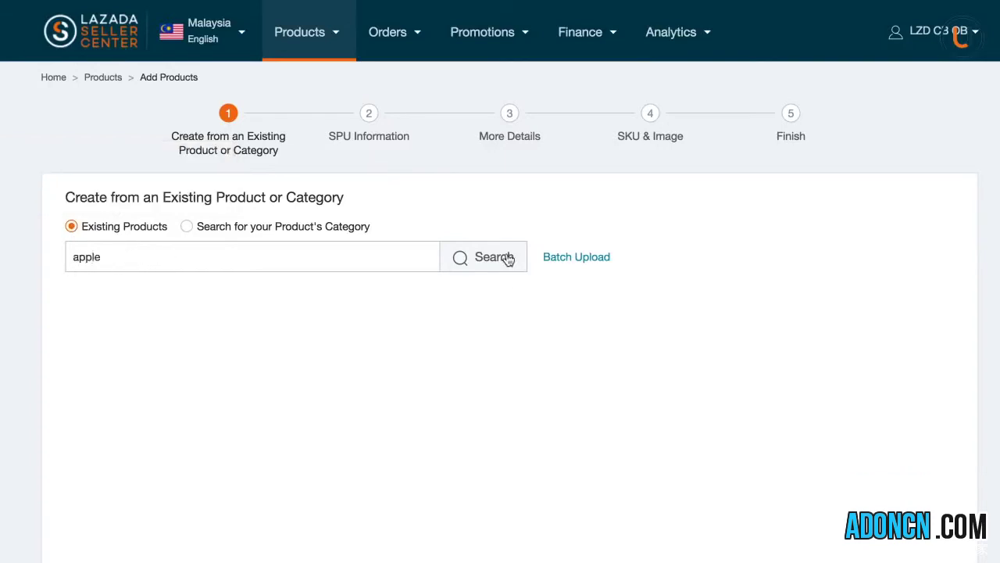
pyautogui.click(505, 257)
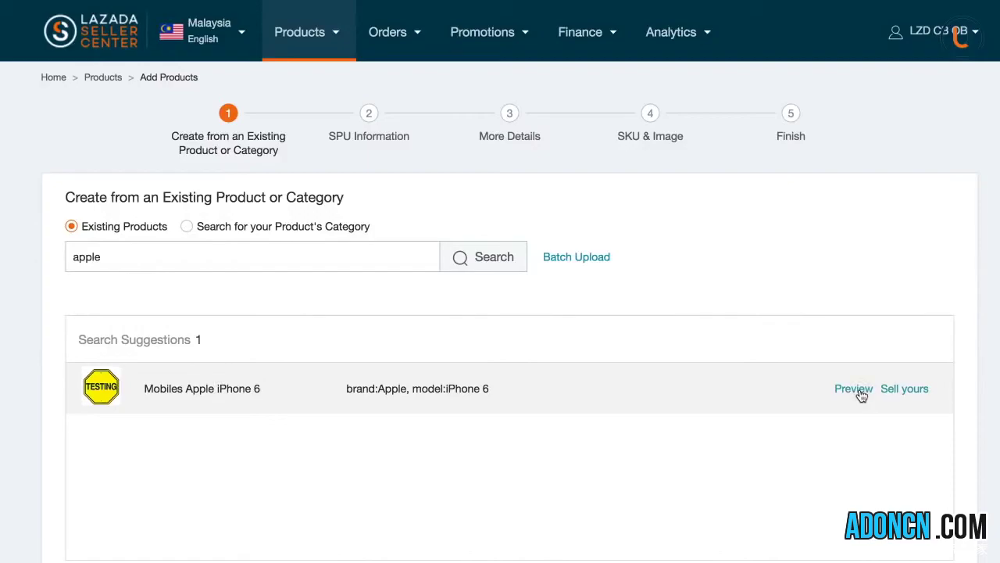
# Preview the existing Mobiles Apple iPhone 6 product and look through its specifications.
pyautogui.click(862, 395)
pyautogui.moveTo(776, 207); pyautogui.dragTo(776, 23)
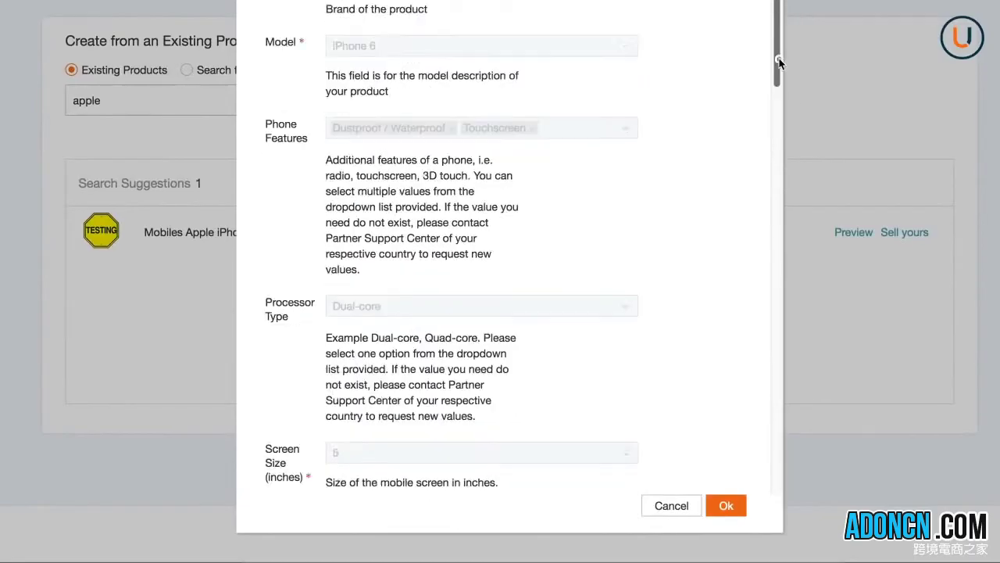